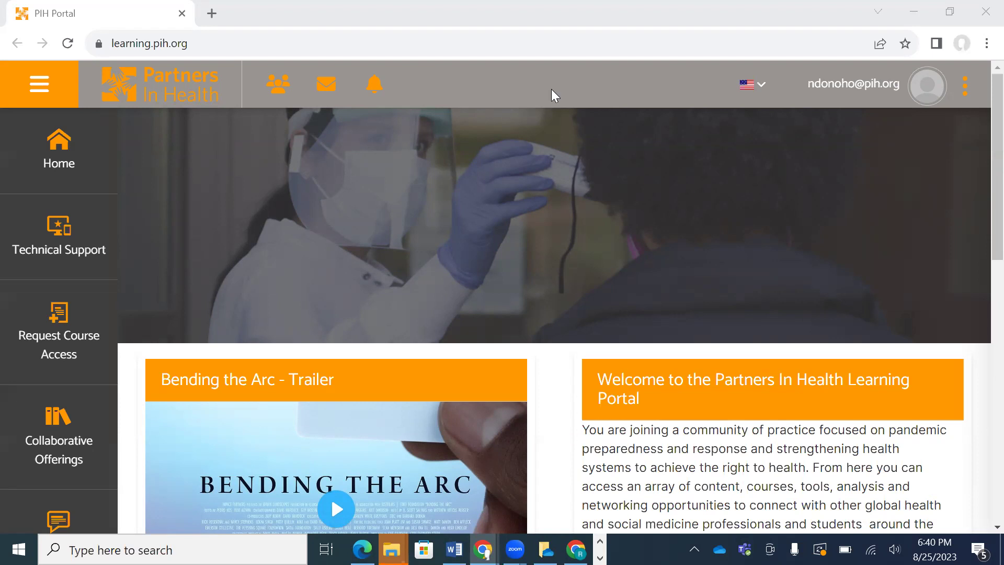
# Open the administrator Lessons list via Administrator Options and the Learning section
pyautogui.click(965, 84)
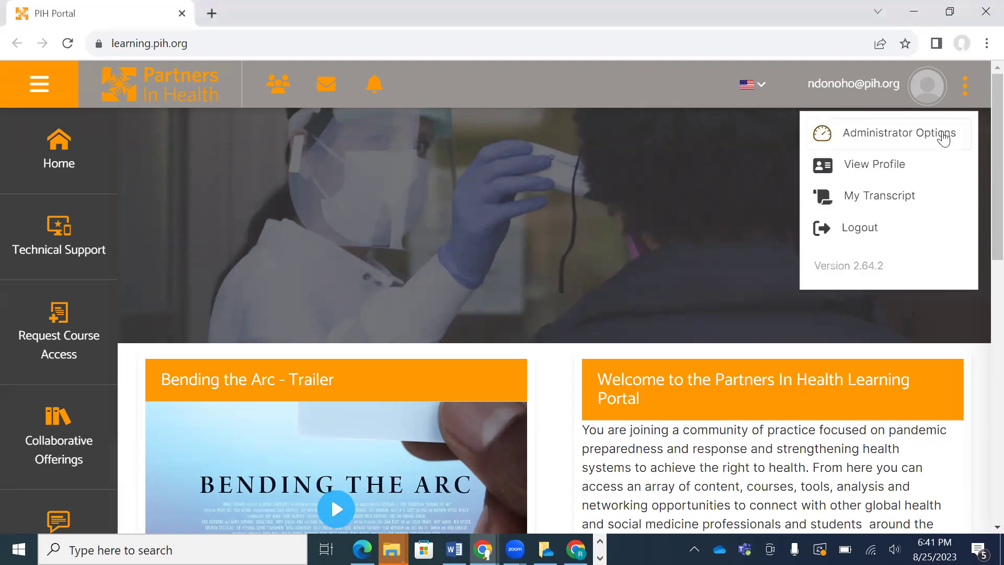
pyautogui.click(944, 139)
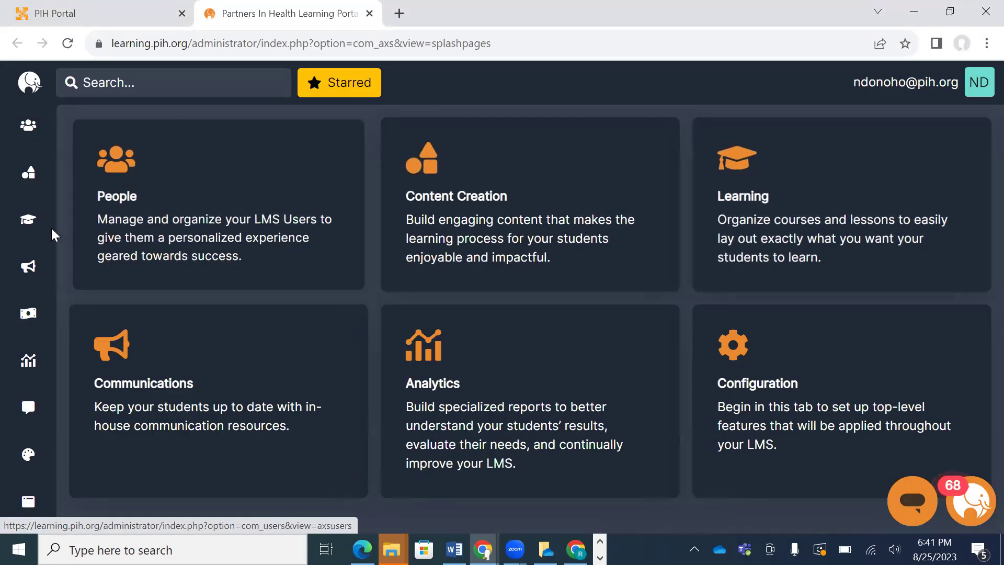
pyautogui.click(31, 223)
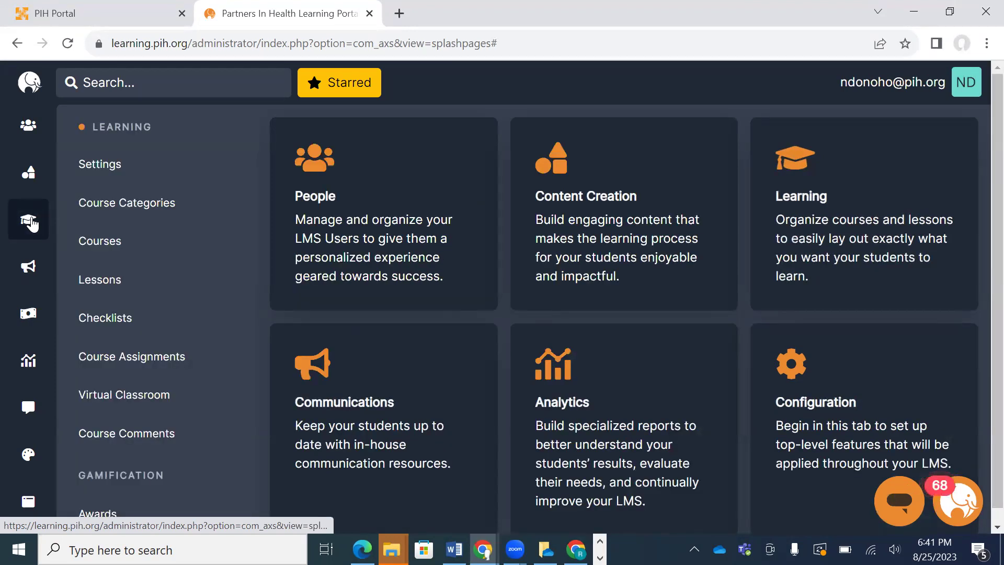
pyautogui.click(110, 285)
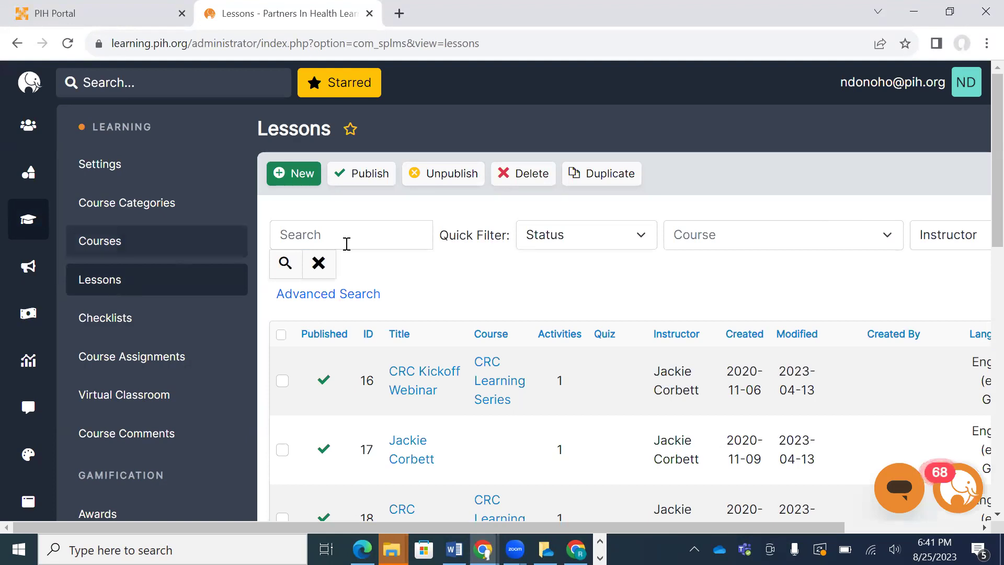
# Start a new lesson titled 'Lesson 4: Creating Lessons'
pyautogui.click(298, 176)
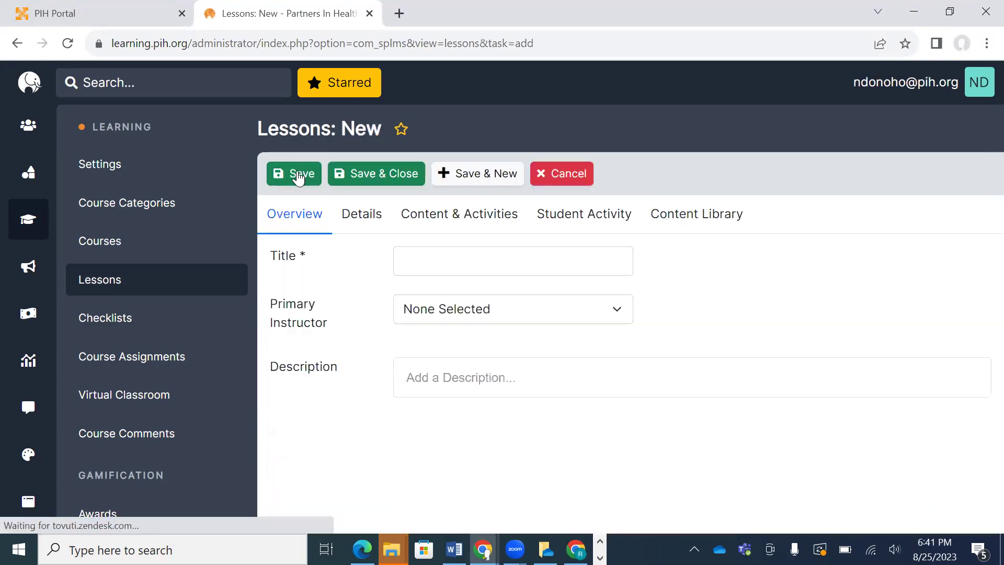
pyautogui.click(455, 272)
pyautogui.write('Lesson')
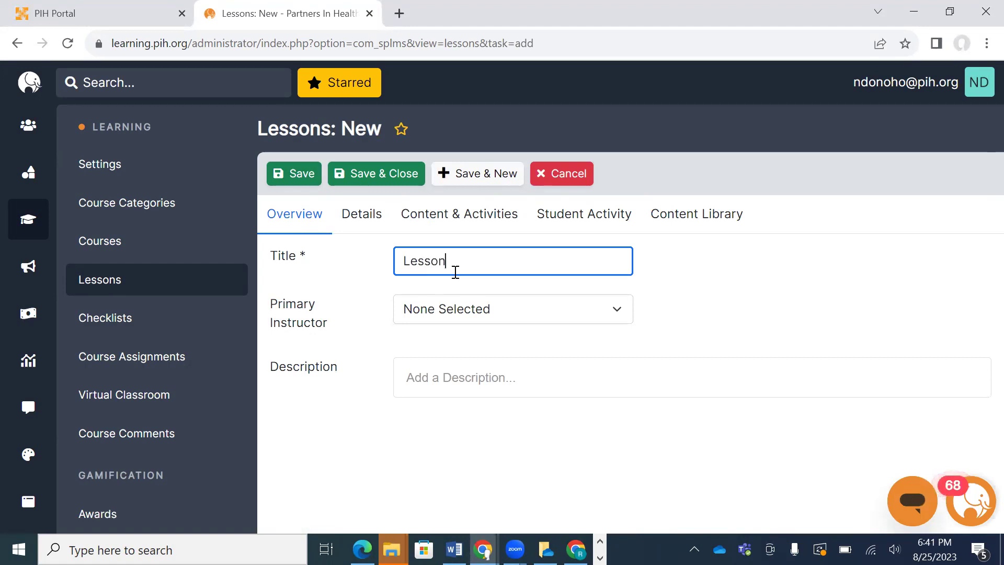
pyautogui.write(' 4: Creating Lessons')
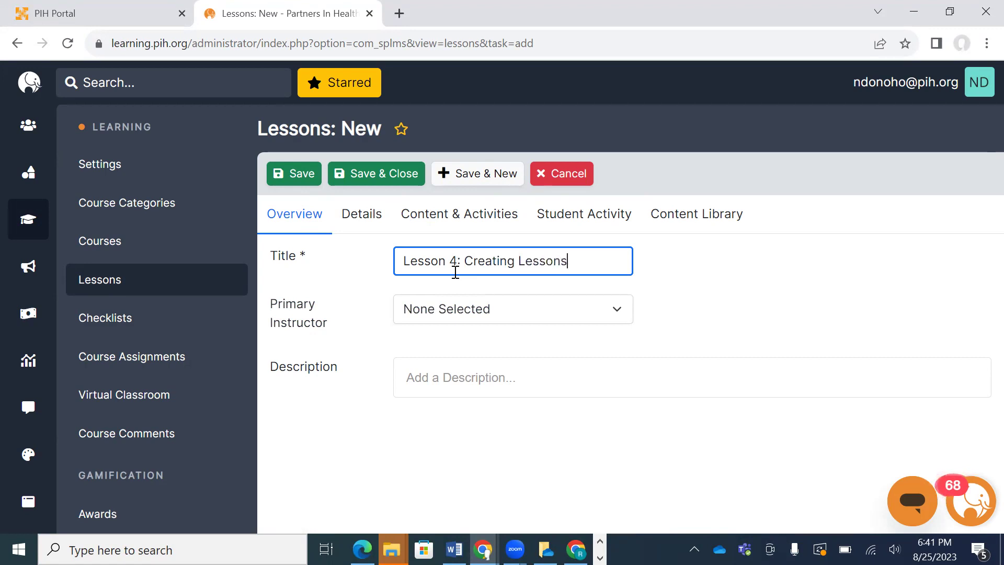
# In the lesson Details, assign the lesson to the Introduction to Tovuti course
pyautogui.click(376, 216)
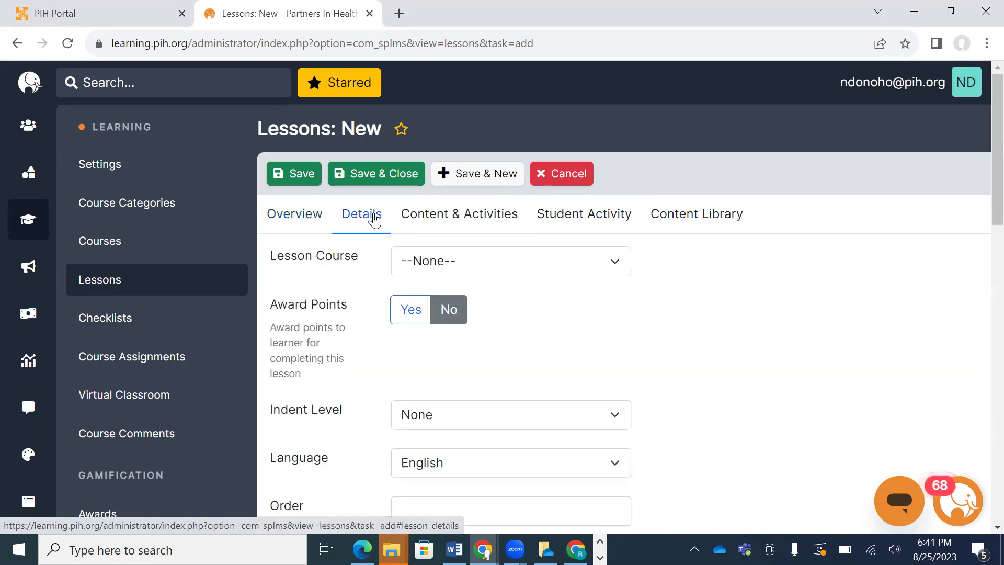
pyautogui.click(475, 259)
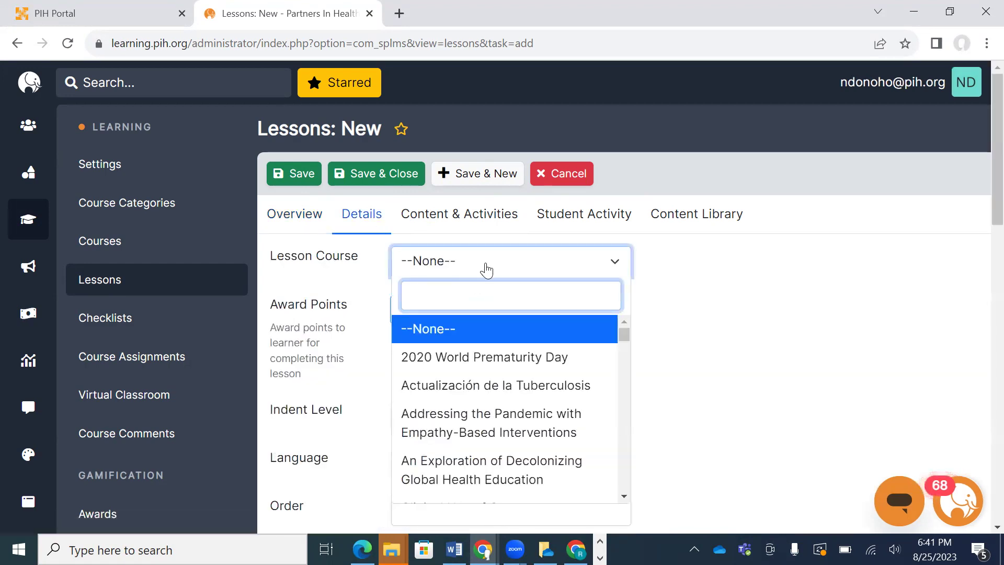
pyautogui.write('intr')
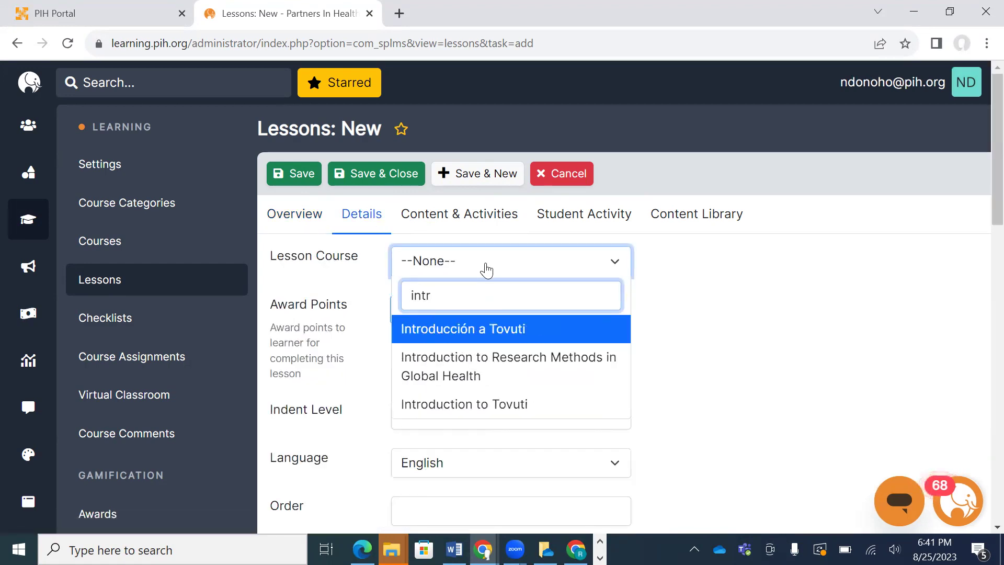
pyautogui.click(498, 405)
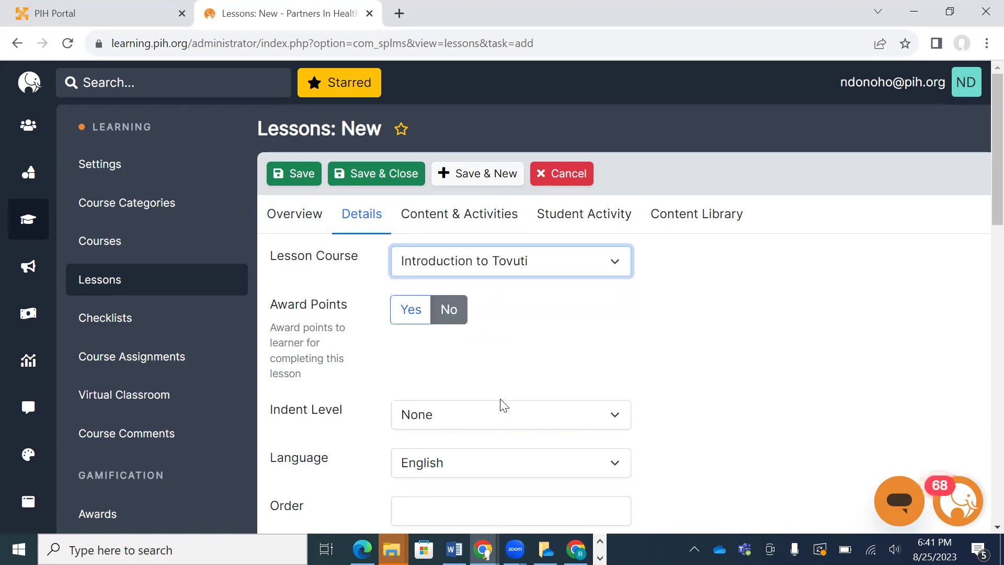
# Require passing the Lesson 3: Course Structure quiz to unlock the lesson, and save that choice
pyautogui.scroll(-2, 627, 365)
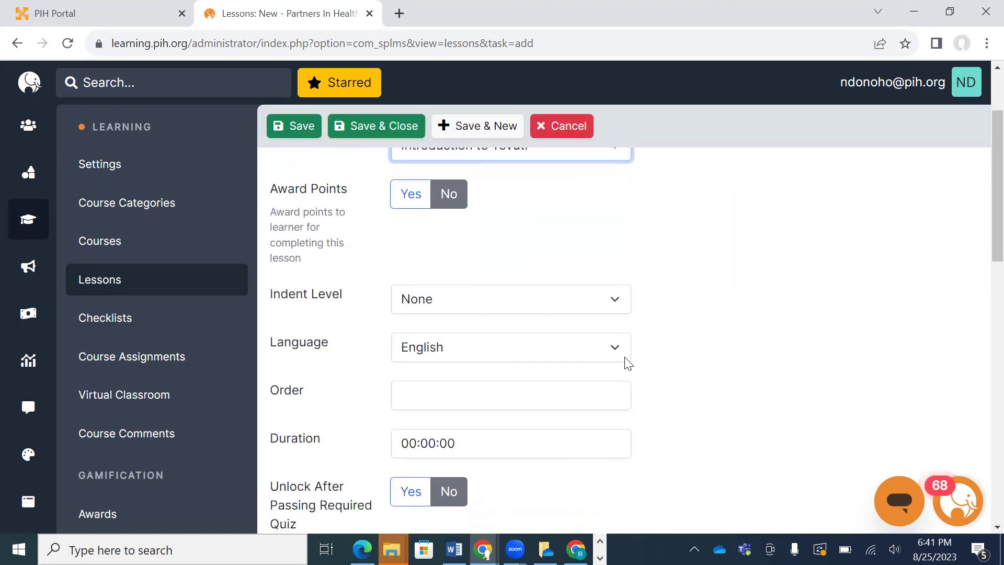
pyautogui.scroll(-2, 593, 416)
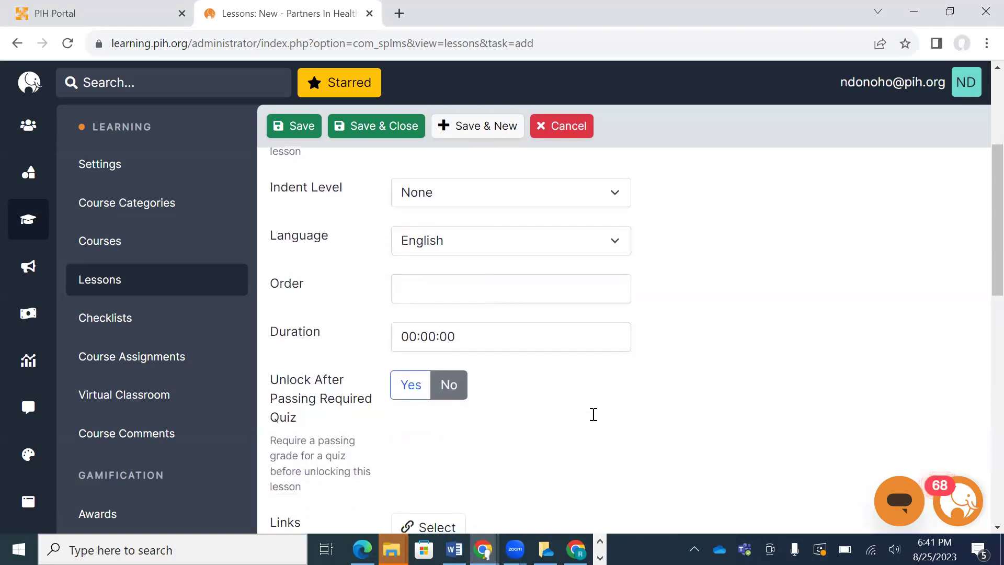
pyautogui.scroll(-1, 595, 420)
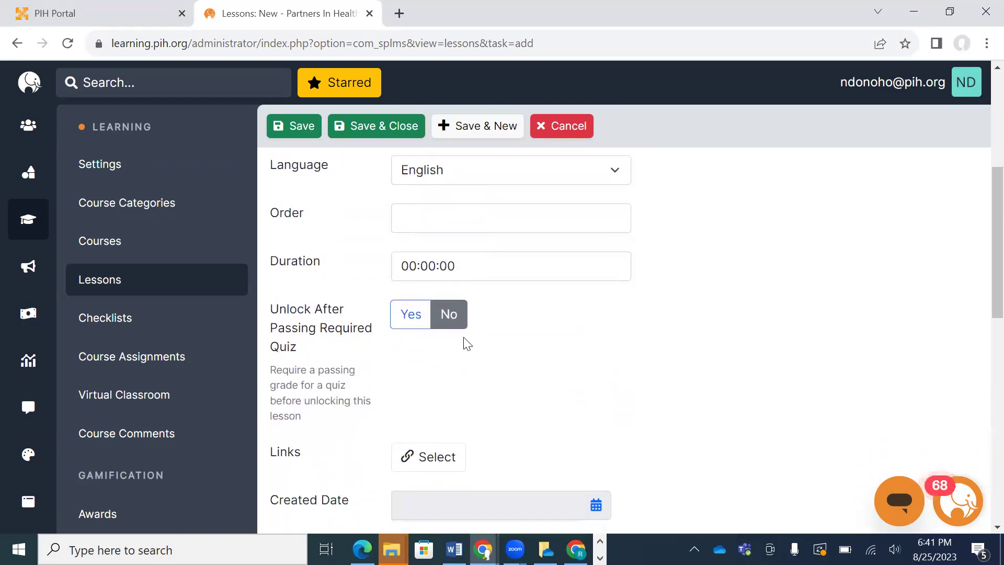
pyautogui.click(413, 320)
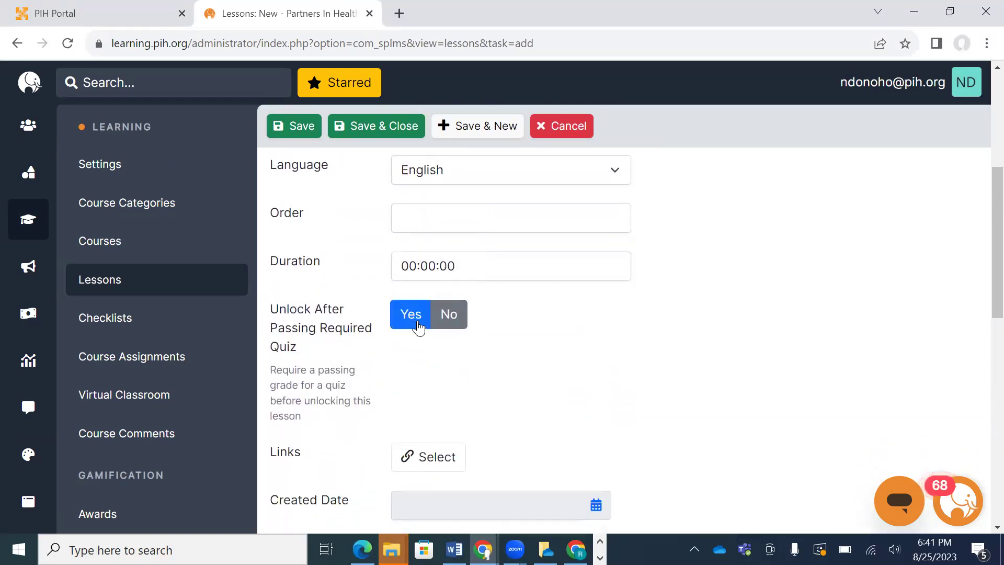
pyautogui.click(417, 328)
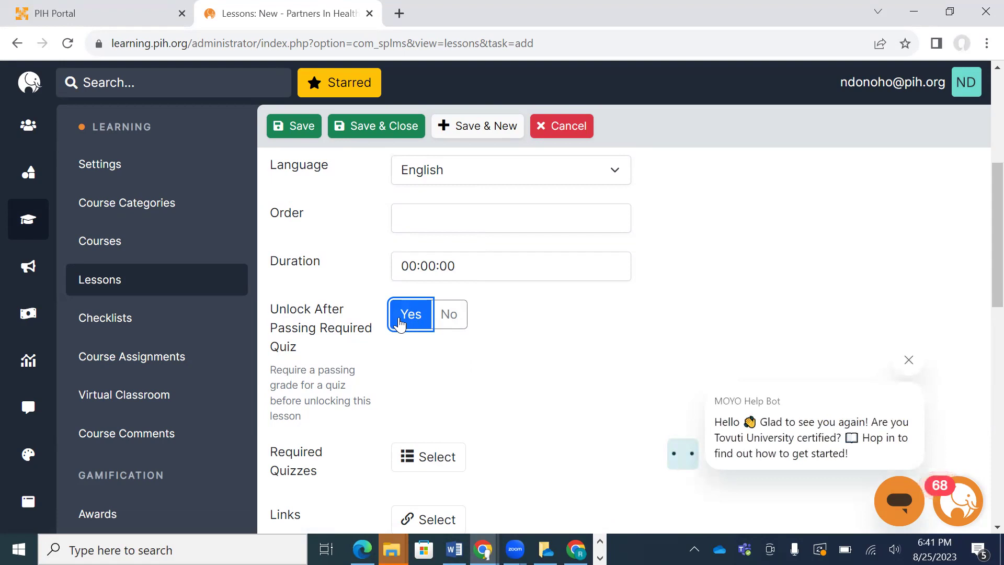
pyautogui.click(437, 458)
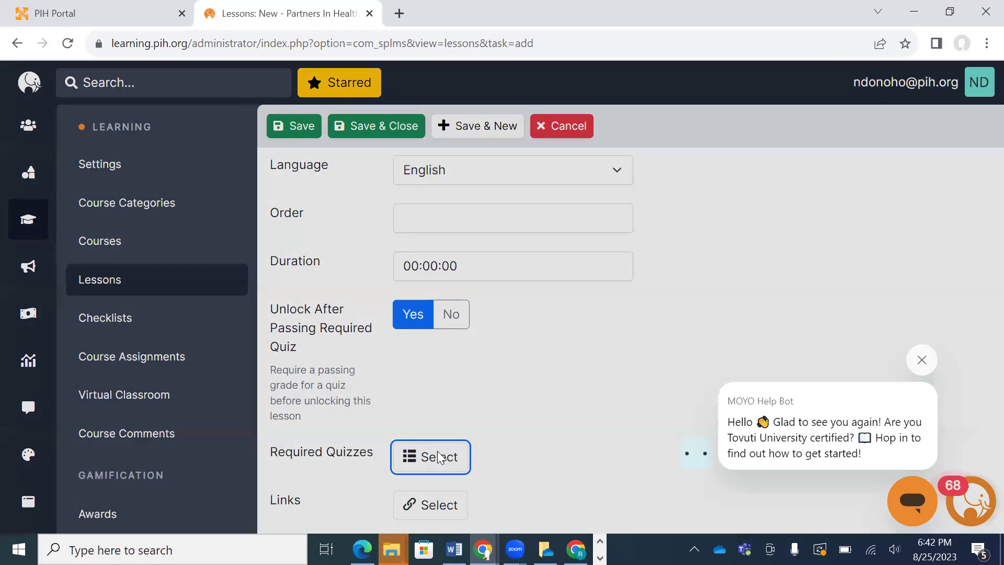
pyautogui.click(567, 228)
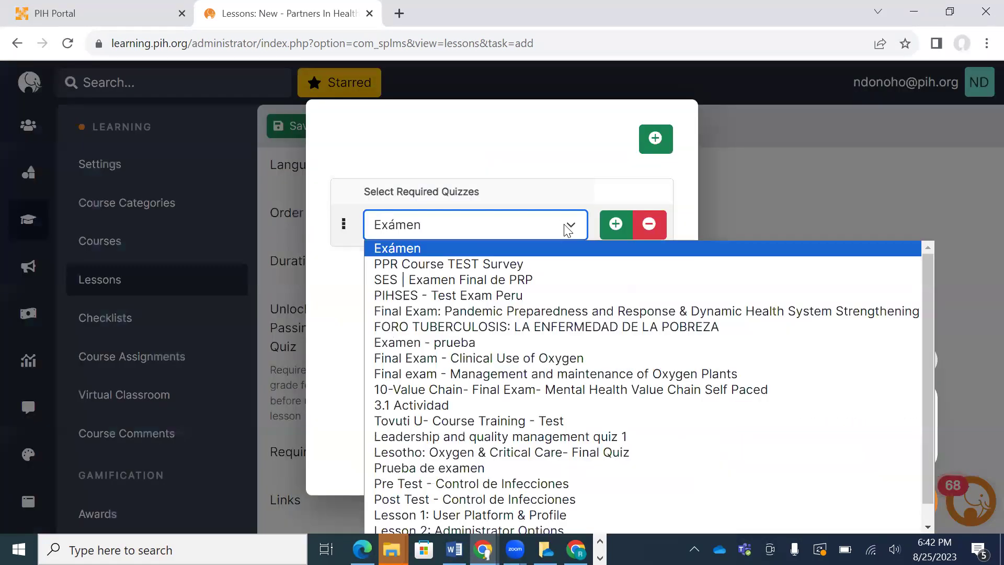
pyautogui.scroll(-1, 620, 371)
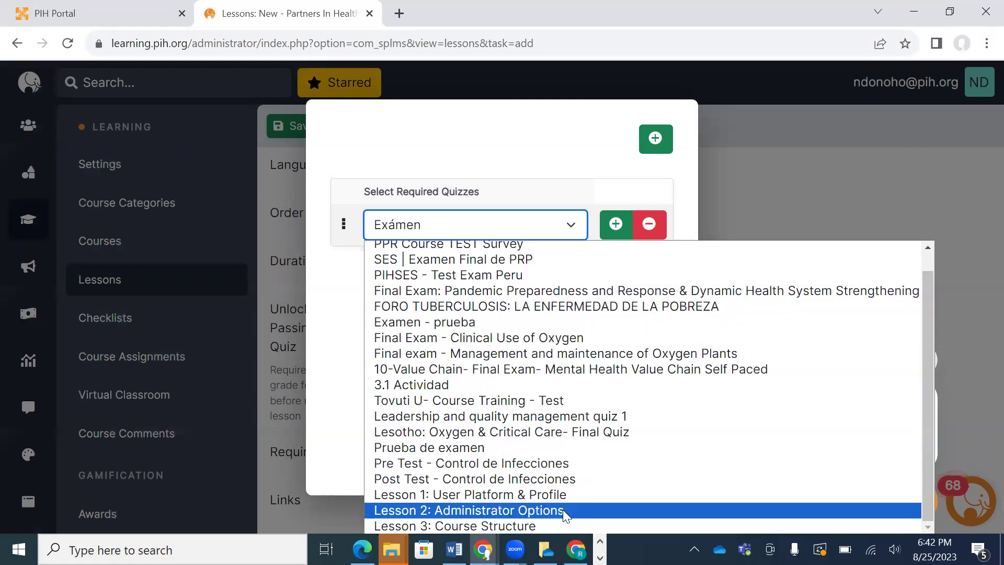
pyautogui.click(560, 524)
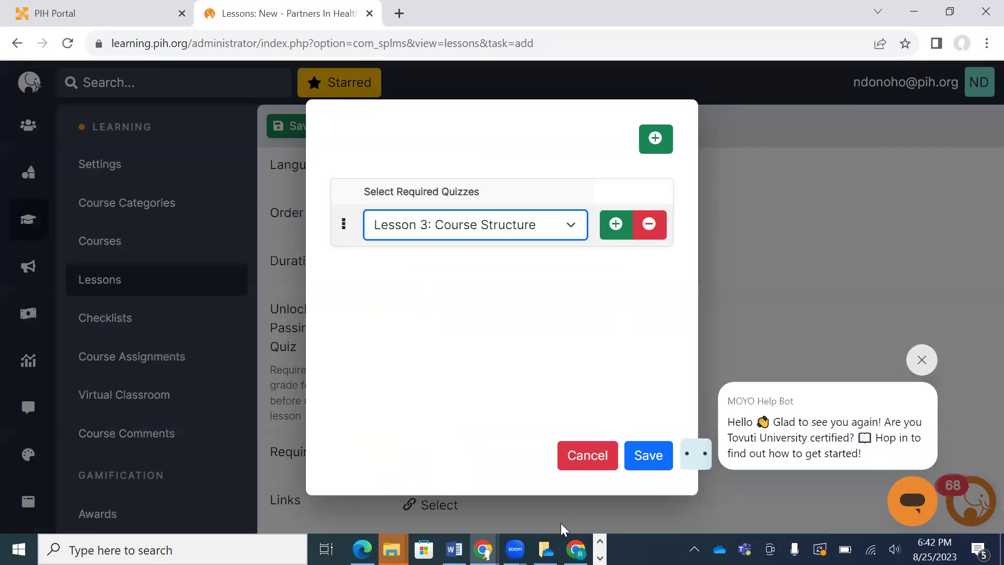
pyautogui.click(648, 456)
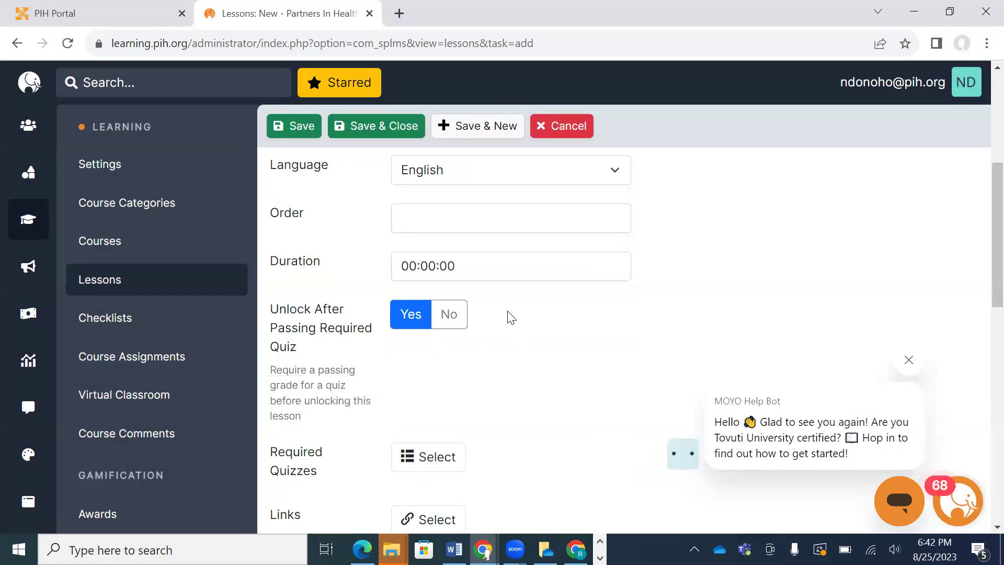
# Open the thumbnail image chooser, start a new upload and dismiss the help bot
pyautogui.scroll(-5, 511, 317)
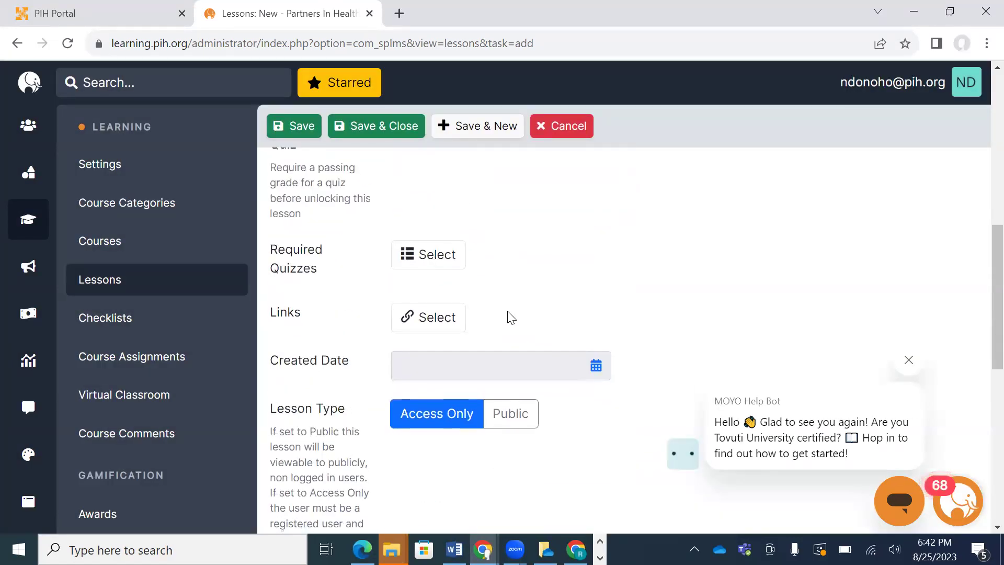
pyautogui.scroll(-3, 511, 317)
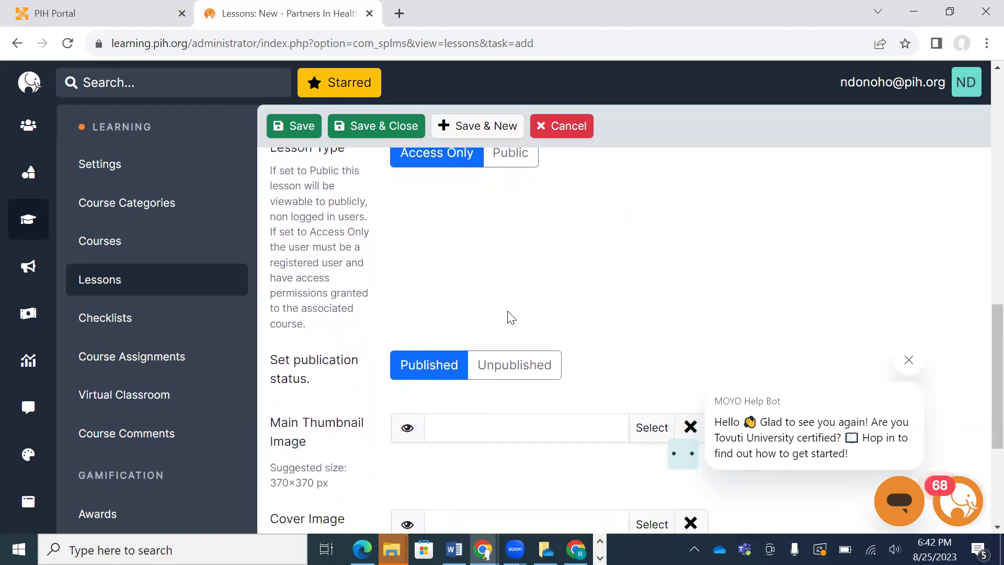
pyautogui.scroll(-3, 510, 318)
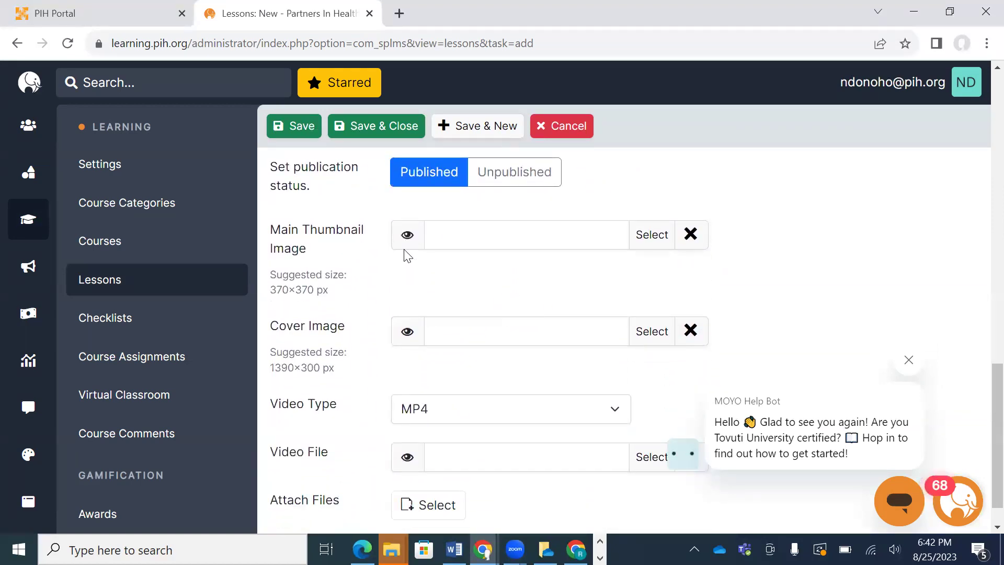
pyautogui.moveTo(403, 240)
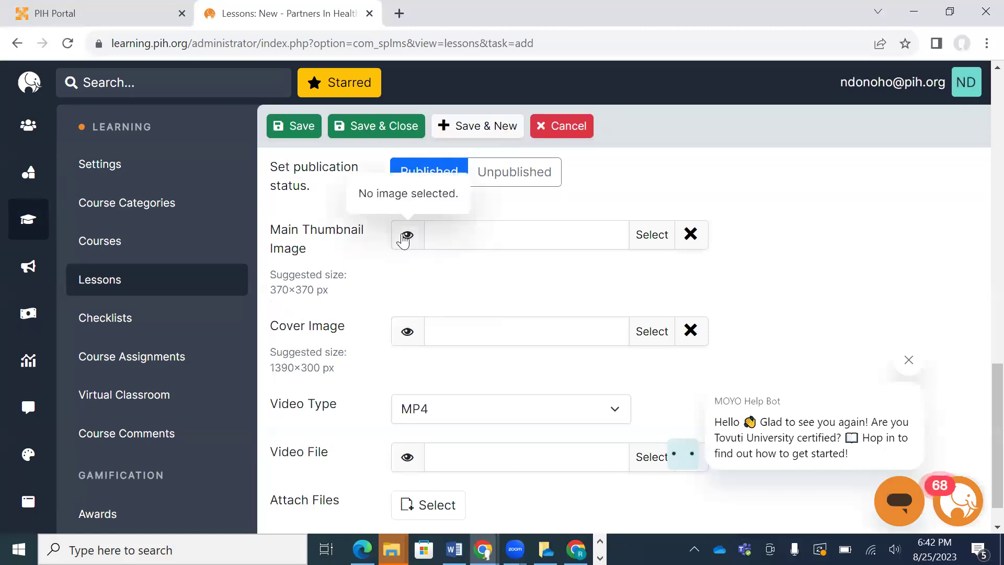
pyautogui.click(656, 245)
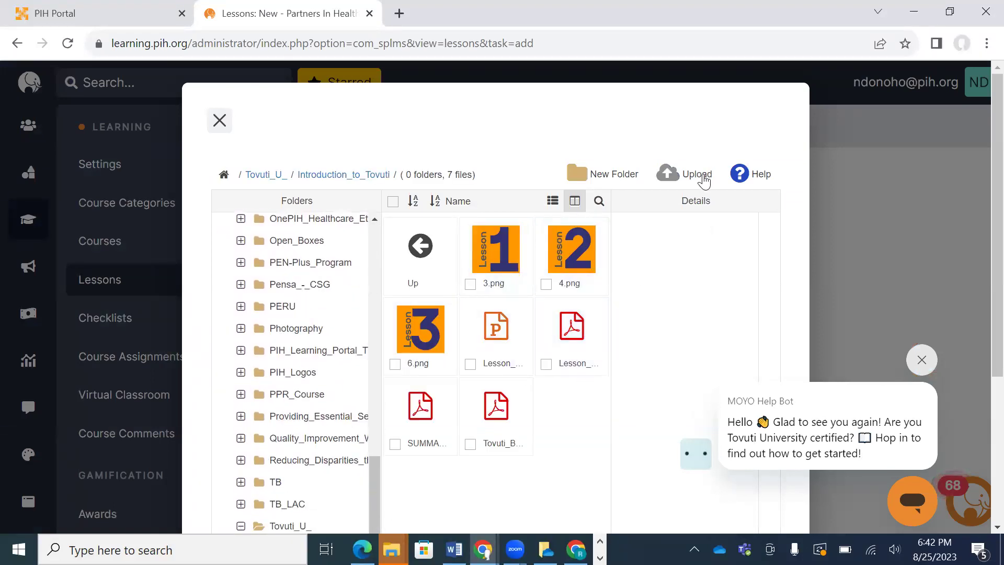
pyautogui.click(705, 175)
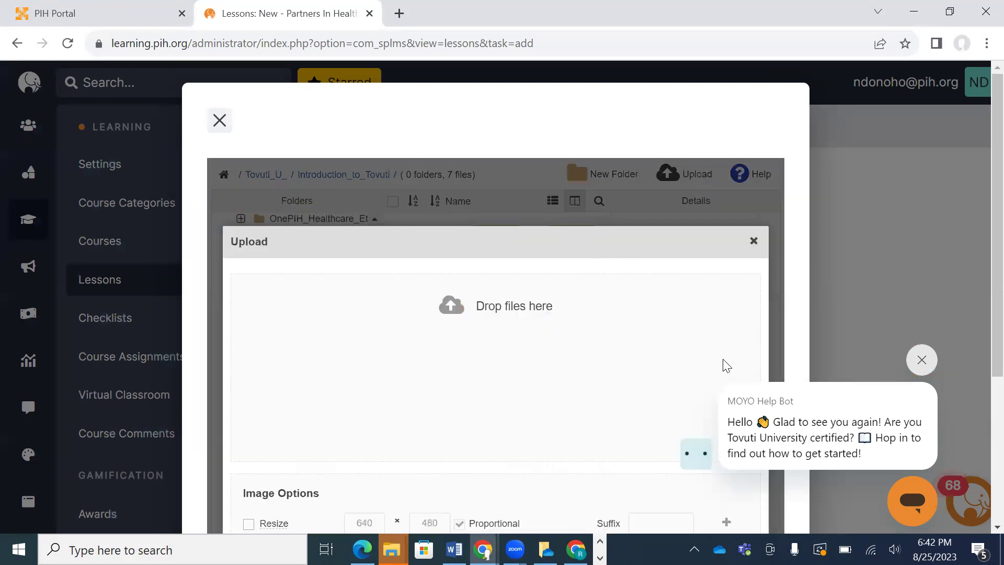
pyautogui.click(931, 366)
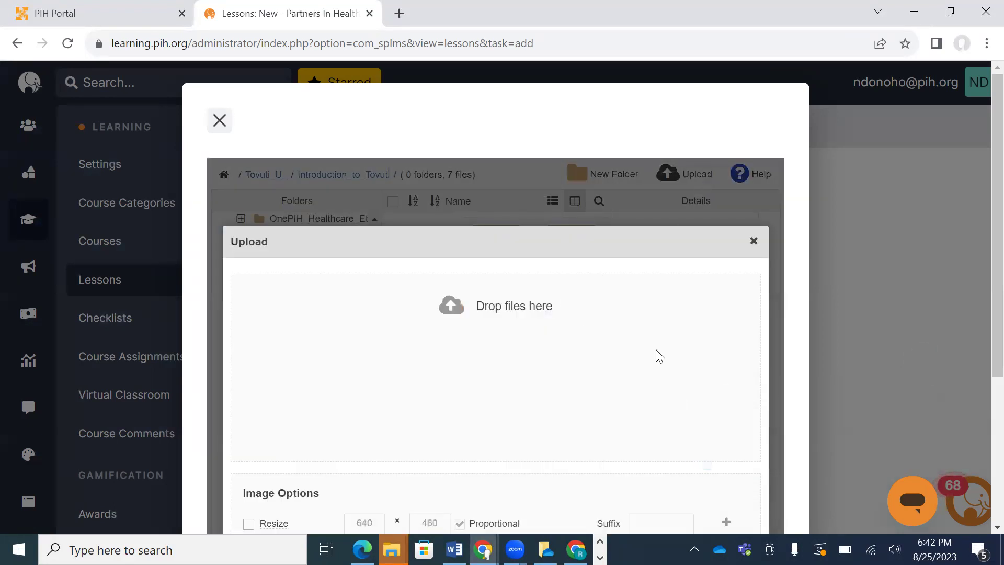
pyautogui.scroll(-3, 656, 354)
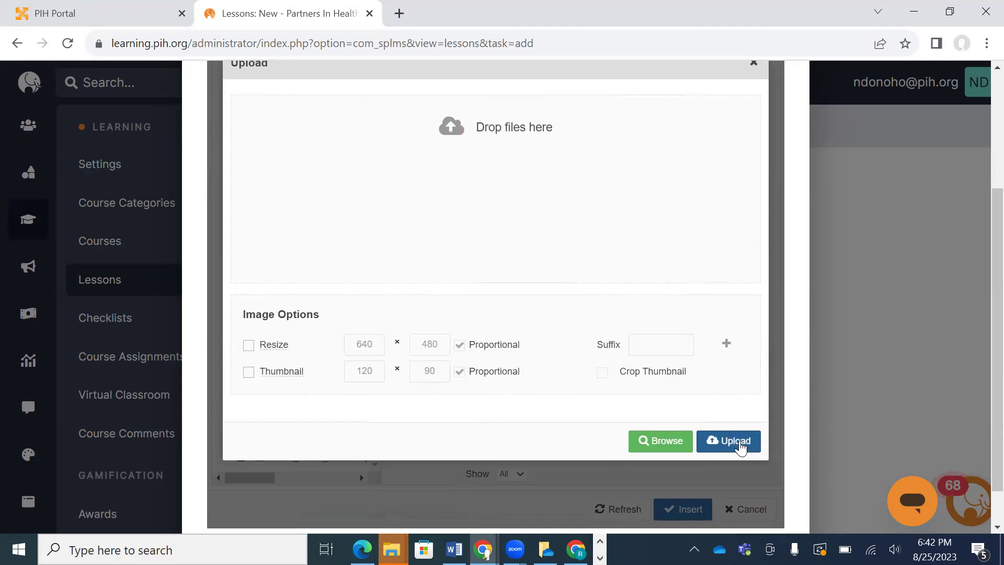
# Upload 7.png from Pictures and set it as the main thumbnail image
pyautogui.click(661, 448)
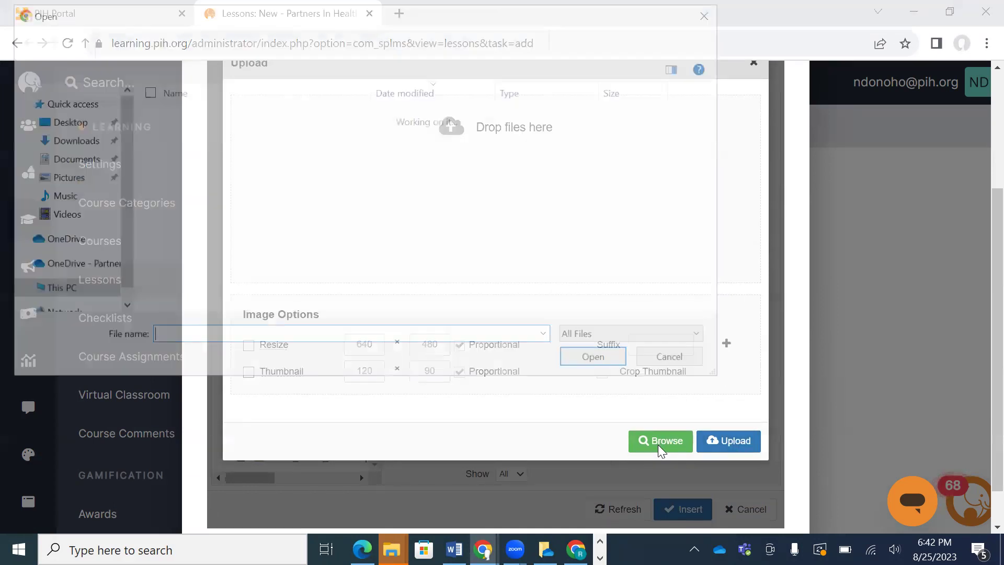
pyautogui.click(75, 180)
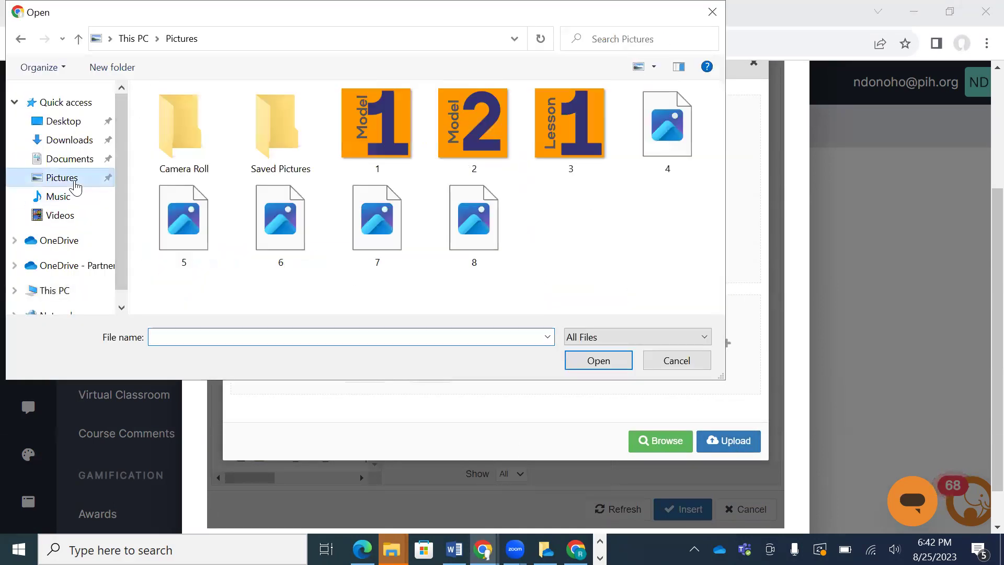
pyautogui.click(352, 215)
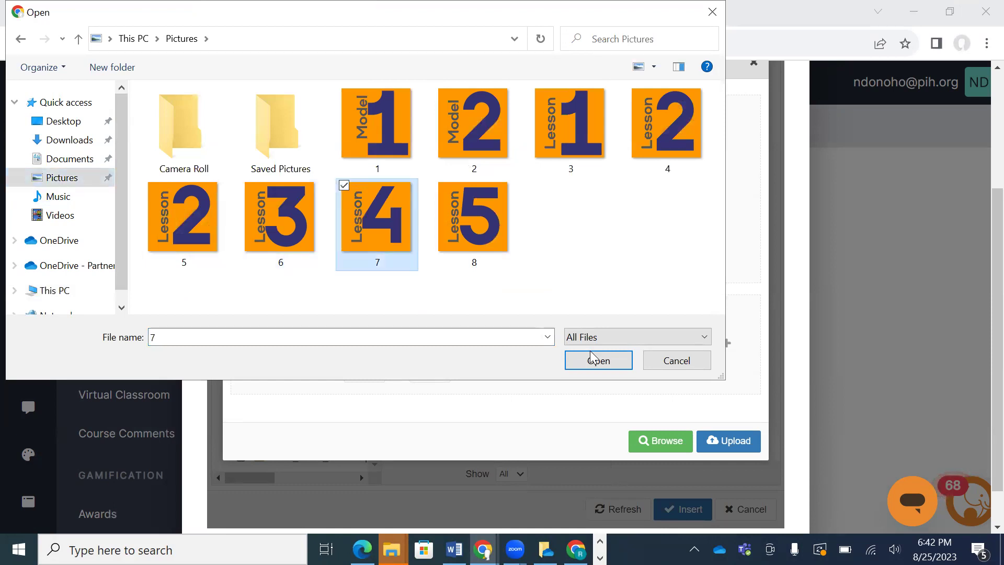
pyautogui.click(607, 363)
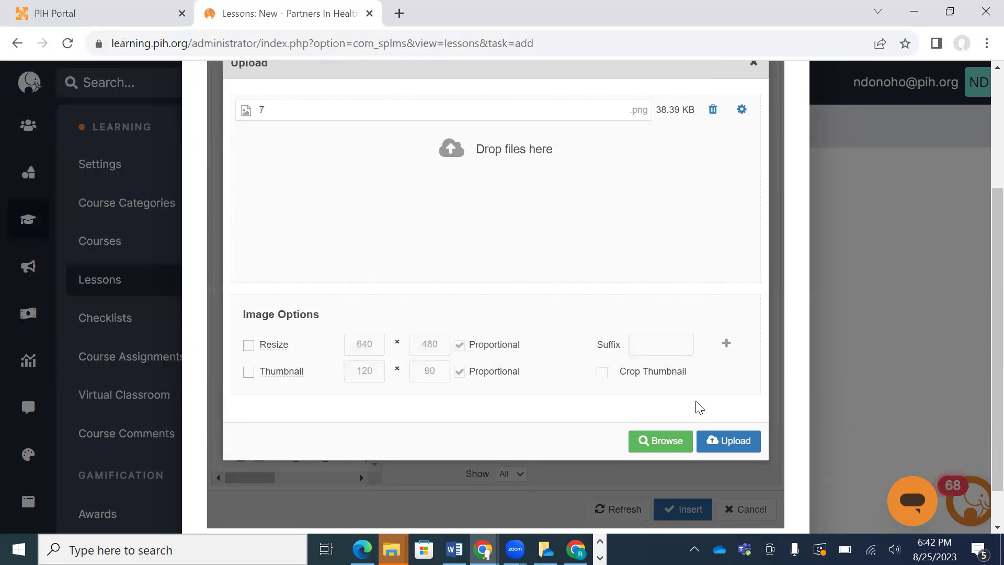
pyautogui.click(731, 451)
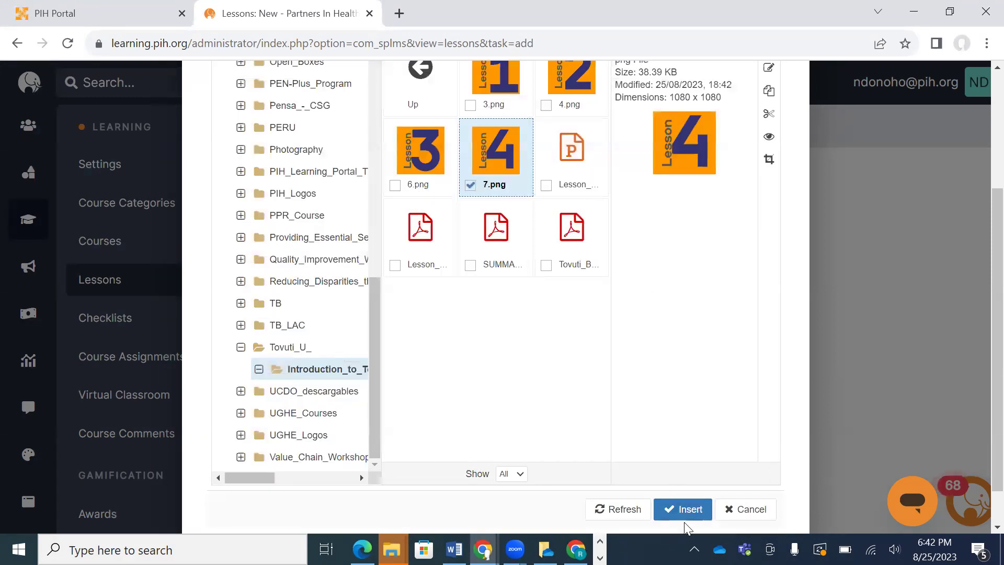
pyautogui.click(685, 517)
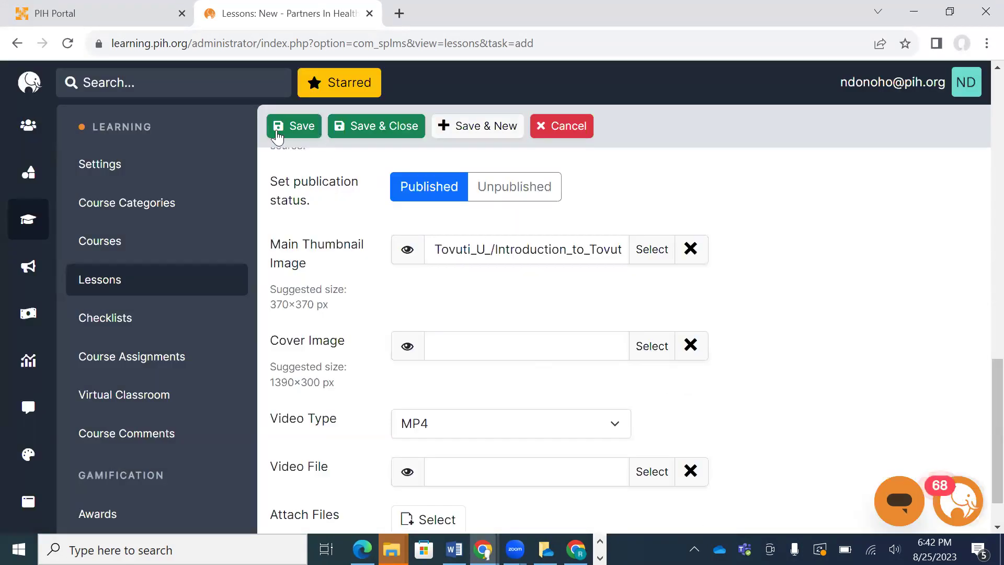
# Save the lesson as lesson 717, review its Details, then view Content & Activities
pyautogui.click(288, 135)
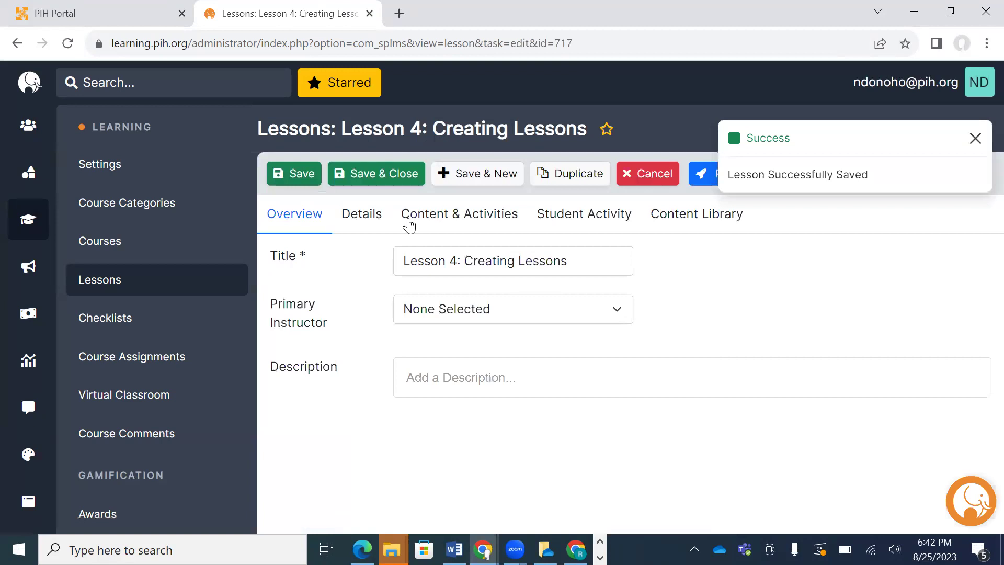
pyautogui.click(381, 218)
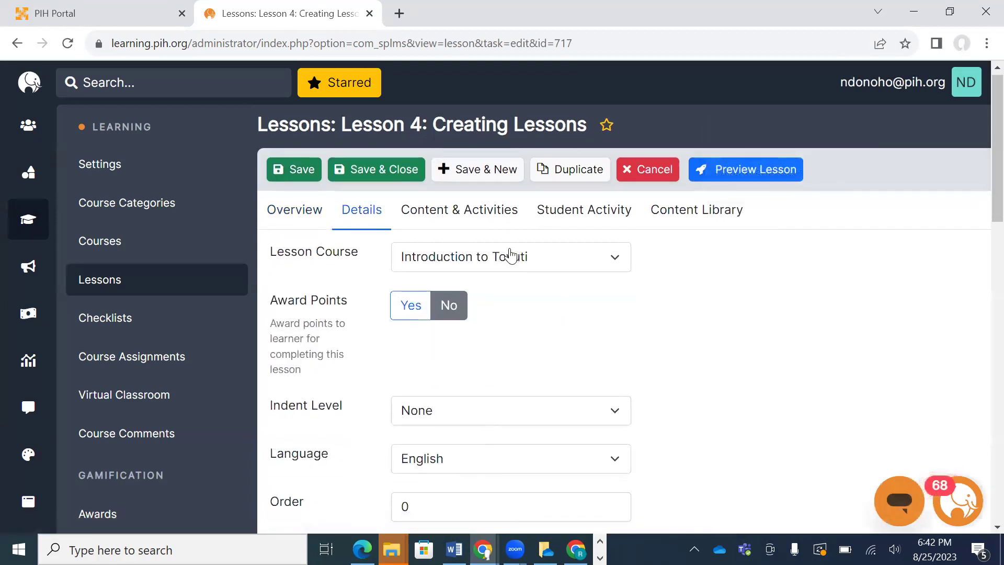
pyautogui.scroll(-3, 491, 324)
pyautogui.scroll(3, 493, 327)
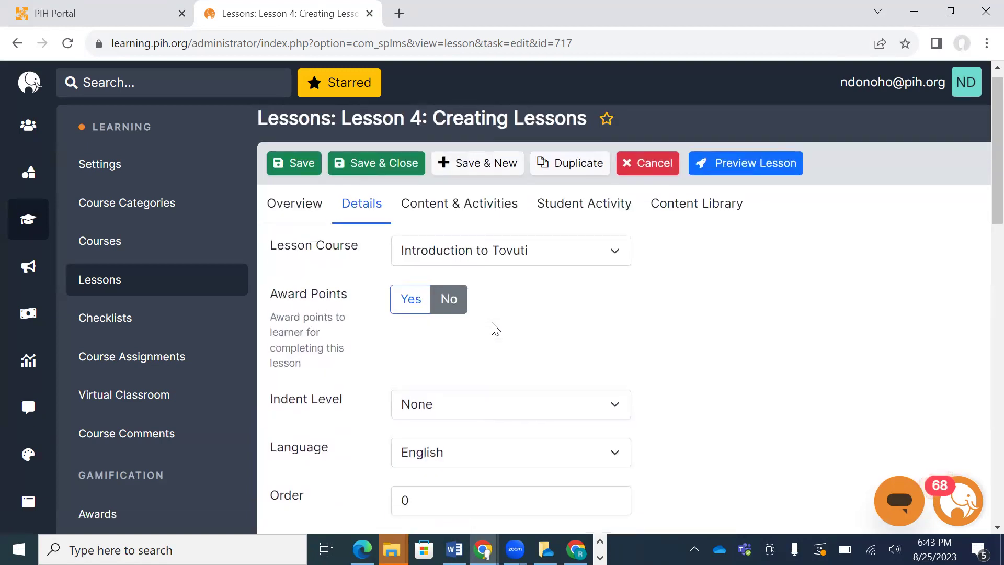
pyautogui.click(473, 218)
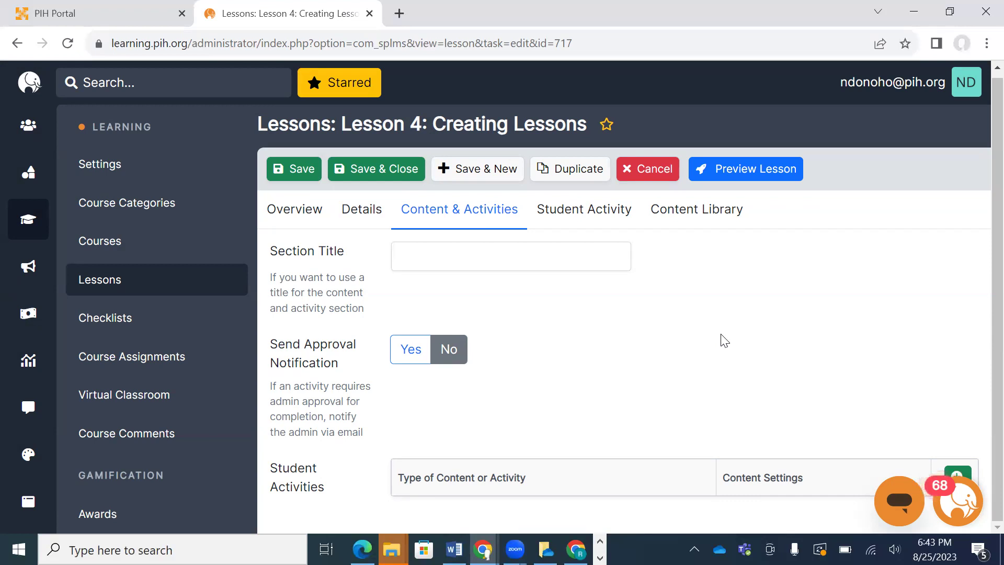
# Add a new student activity with activity type PDF Document
pyautogui.click(959, 476)
pyautogui.scroll(-5, 800, 399)
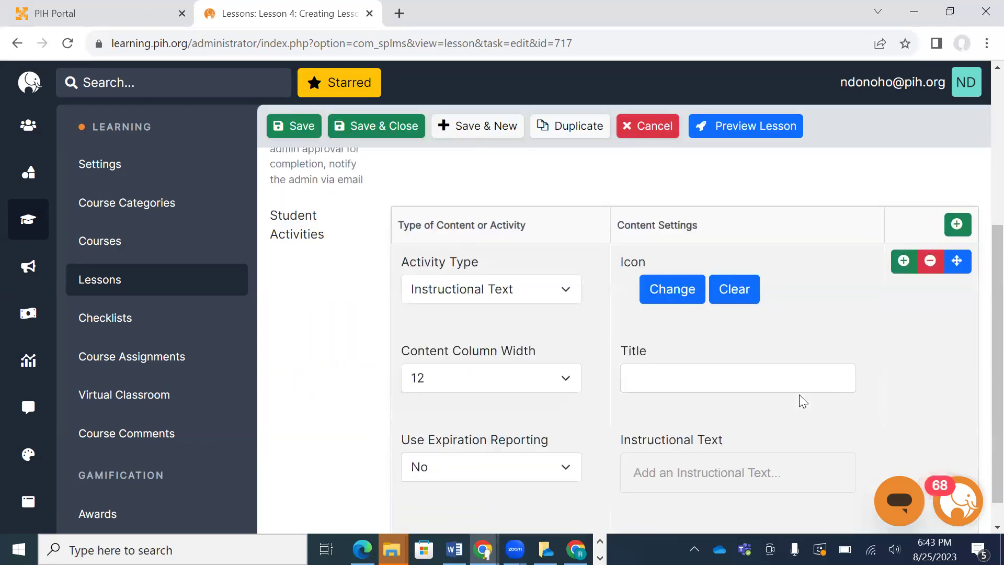
pyautogui.click(537, 293)
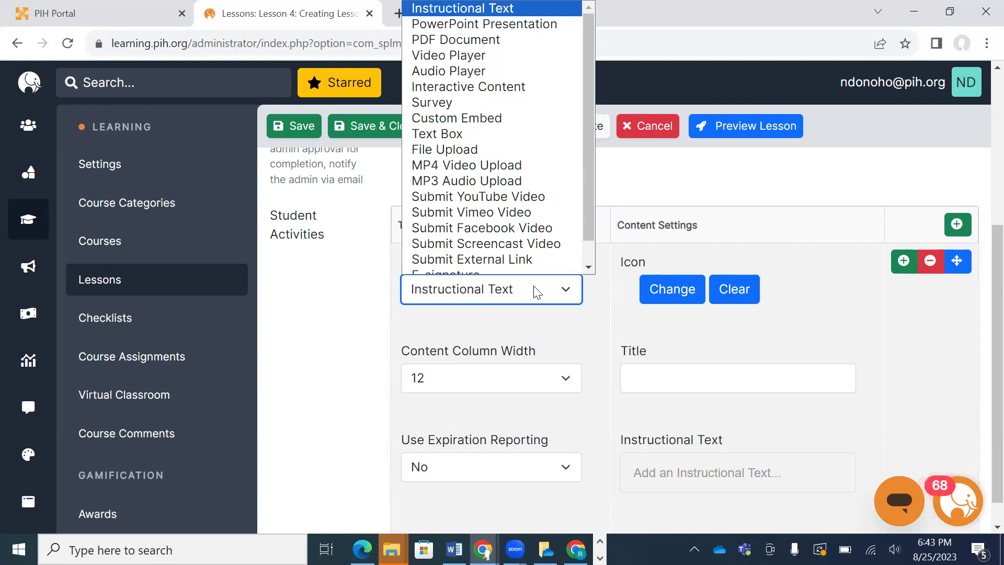
pyautogui.click(535, 291)
pyautogui.click(549, 291)
pyautogui.scroll(-1, 544, 207)
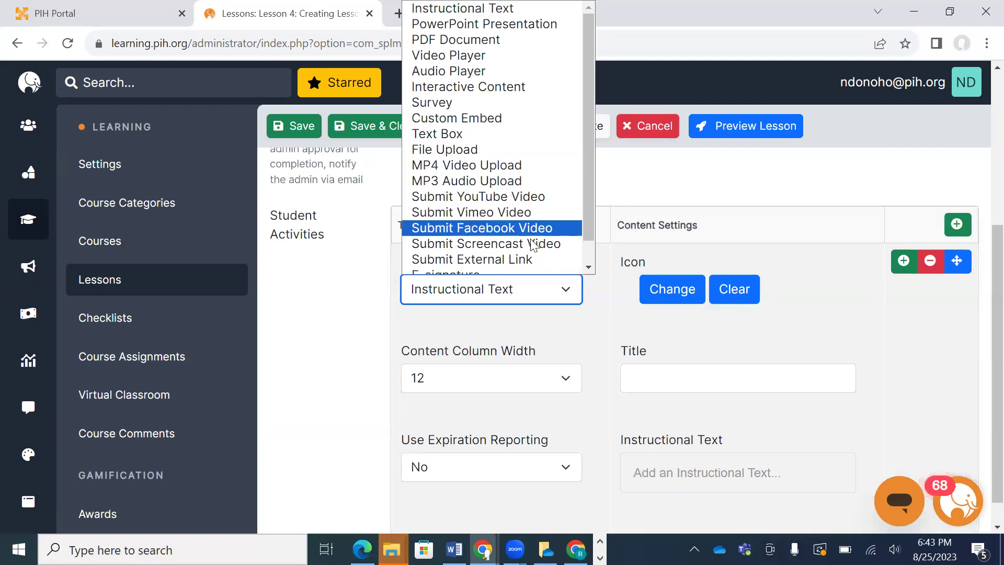
pyautogui.scroll(-1, 533, 244)
pyautogui.scroll(2, 534, 245)
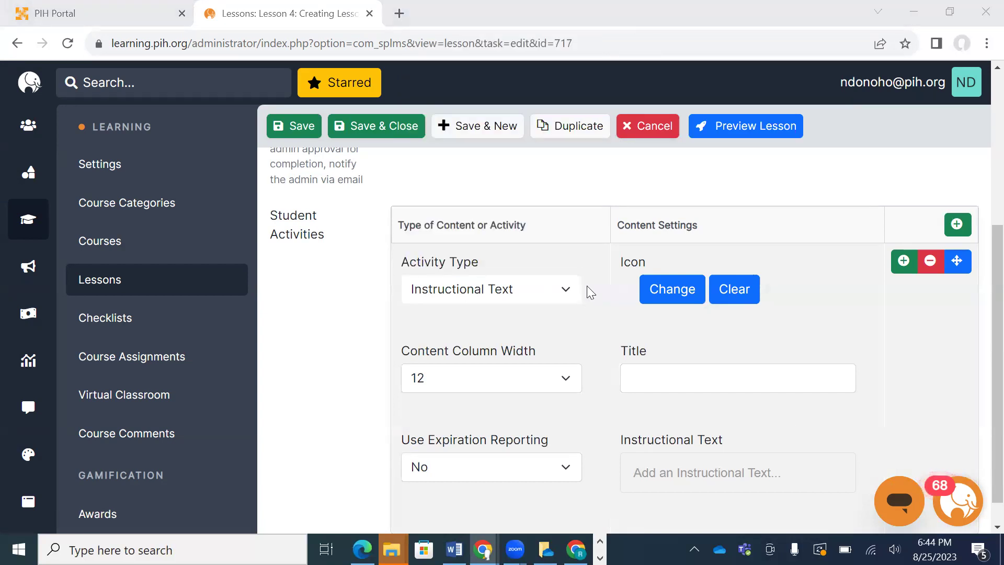
pyautogui.click(567, 292)
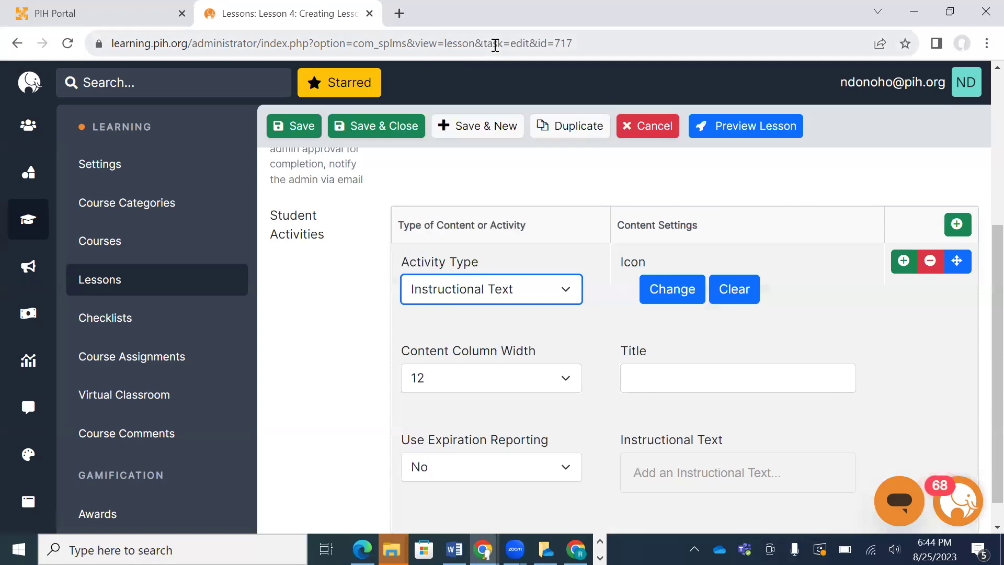
pyautogui.press('Down')
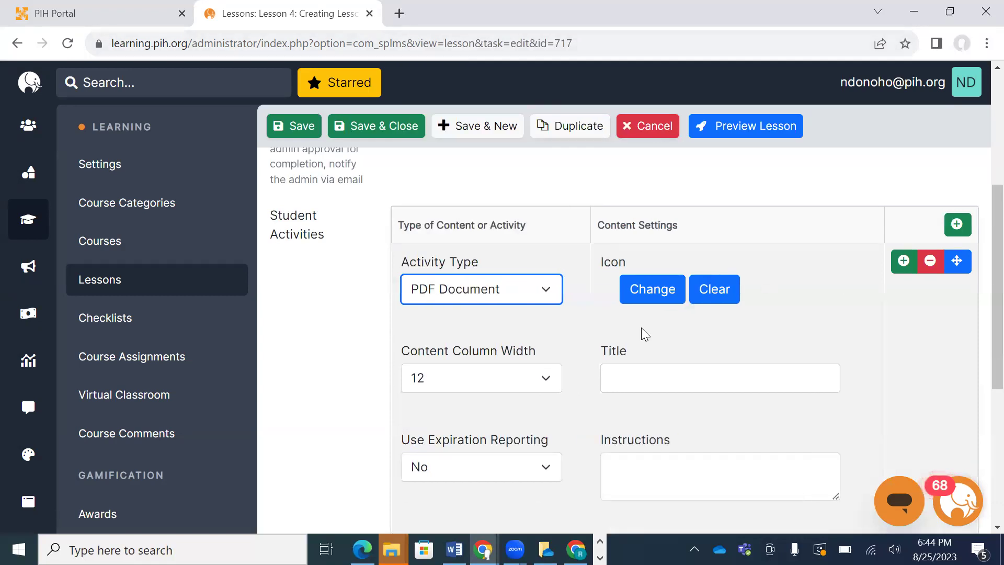
# Title the activity 'Creating Lessons'
pyautogui.scroll(-1, 641, 329)
pyautogui.click(642, 329)
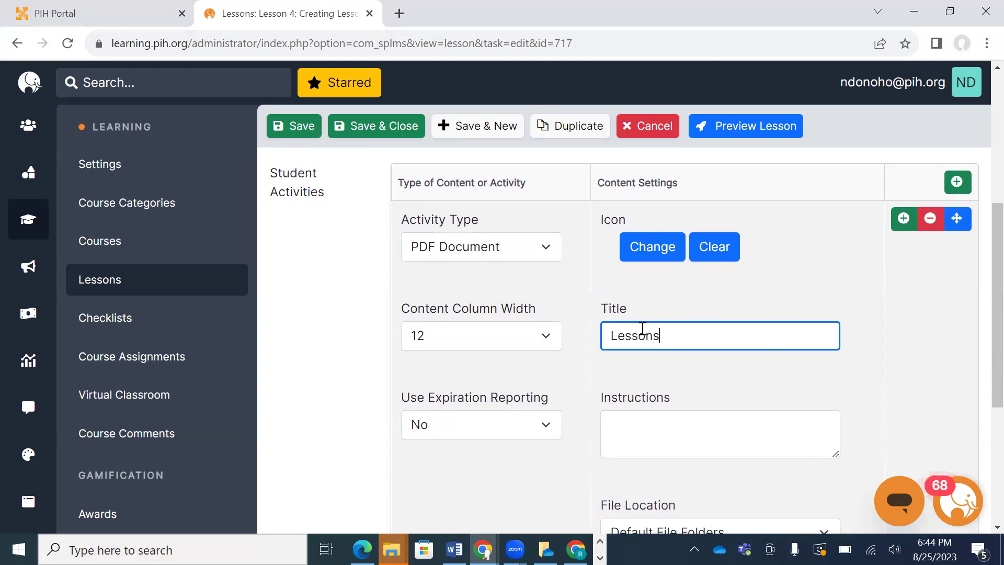
pyautogui.press('BackSpace')
pyautogui.press('BackSpace')
pyautogui.press('BackSpace')
pyautogui.press('BackSpace')
pyautogui.write('Creating Lessons')
pyautogui.scroll(-4, 692, 414)
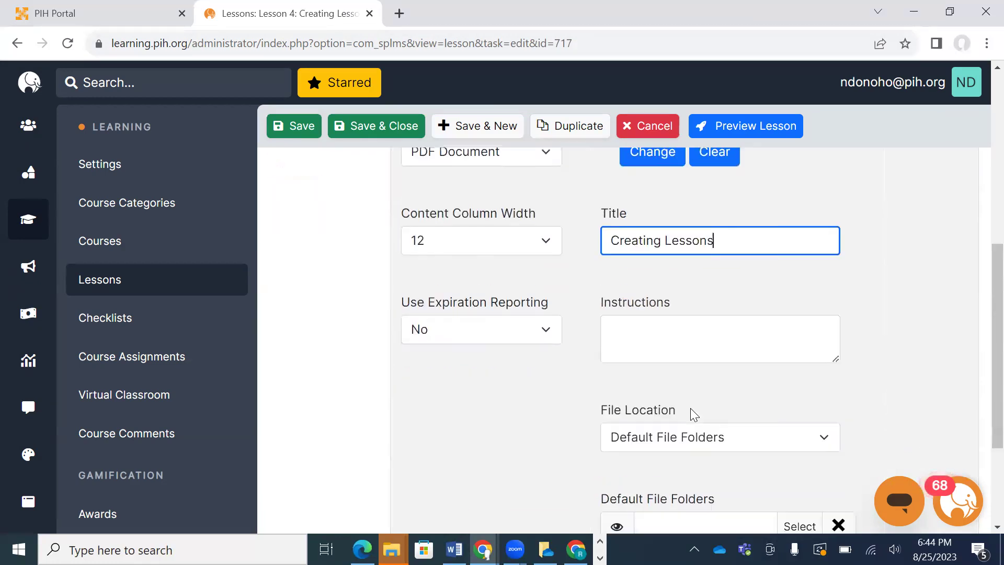
# Upload Lesson_4-_Lessons PDF from Downloads into Tovuti_U_/Introduction_to_Tovuti and attach it to the activity
pyautogui.click(800, 431)
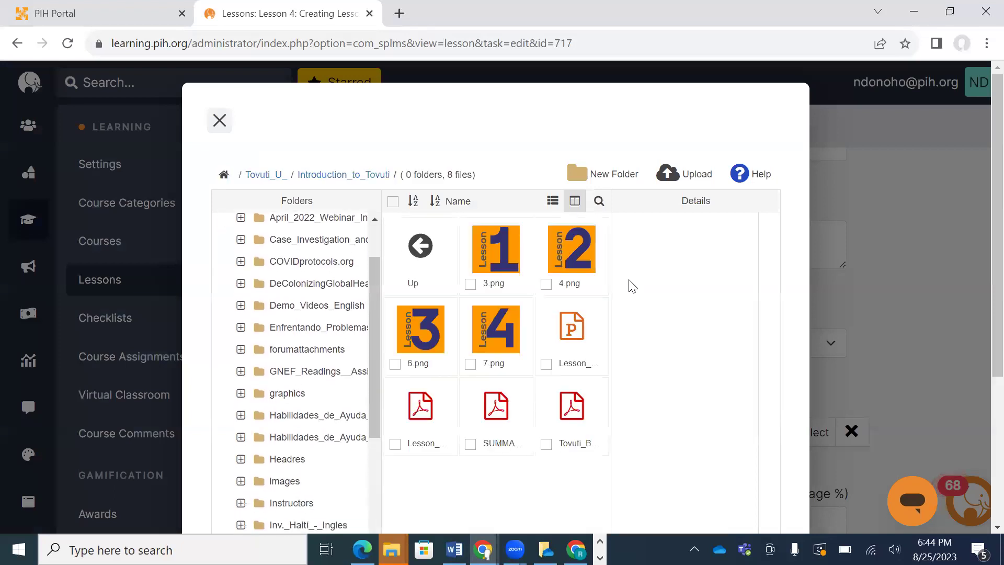
pyautogui.click(680, 178)
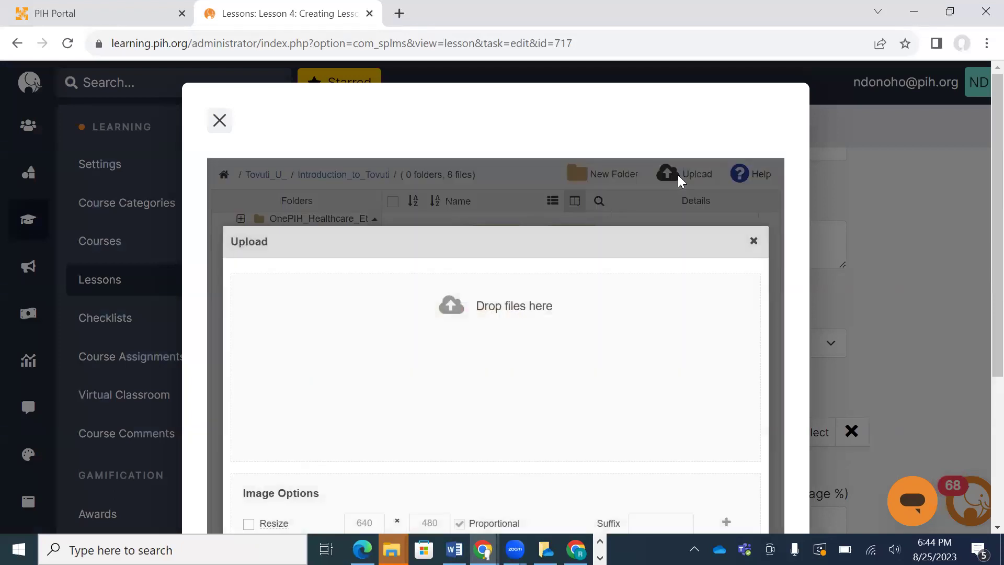
pyautogui.scroll(-4, 650, 253)
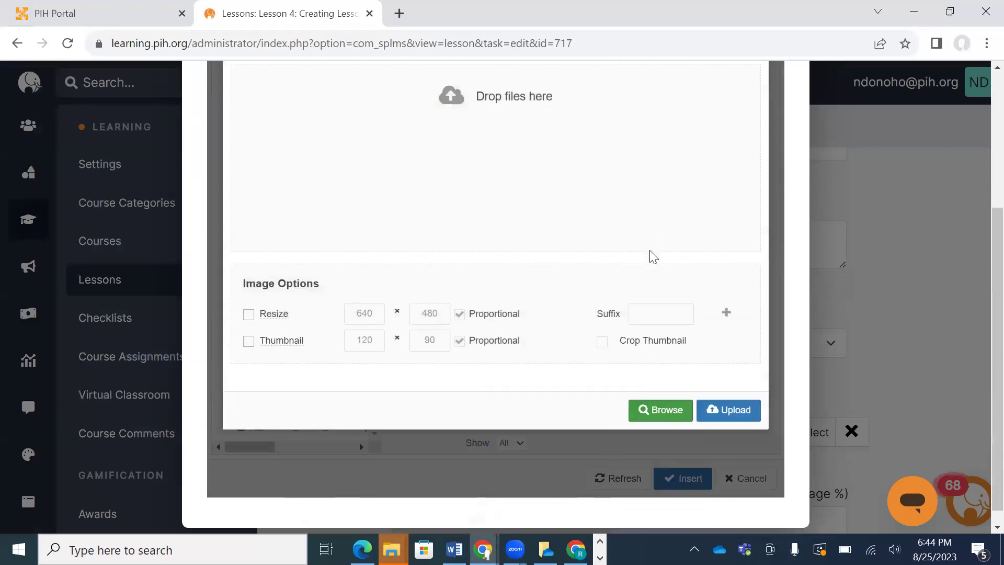
pyautogui.click(671, 416)
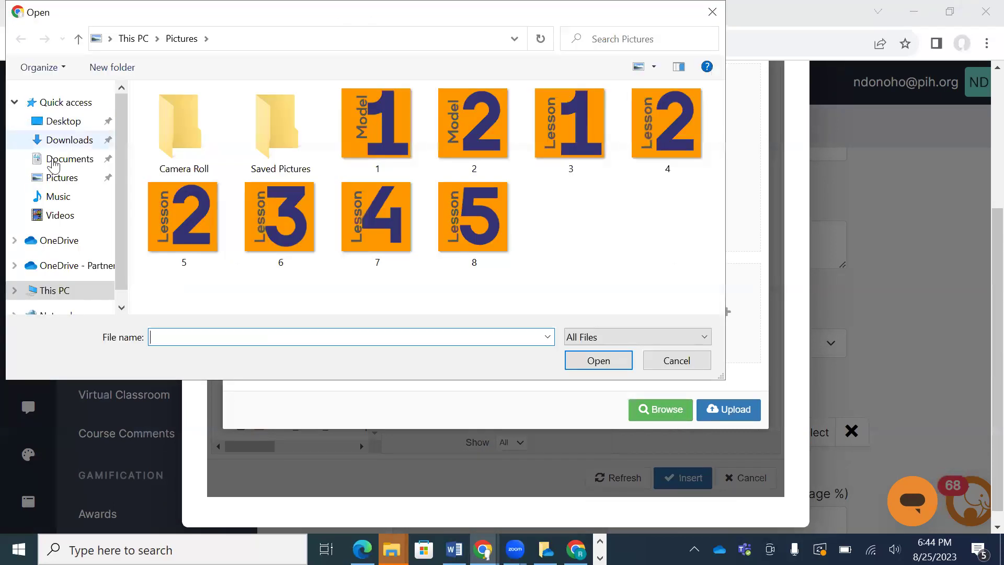
pyautogui.click(54, 162)
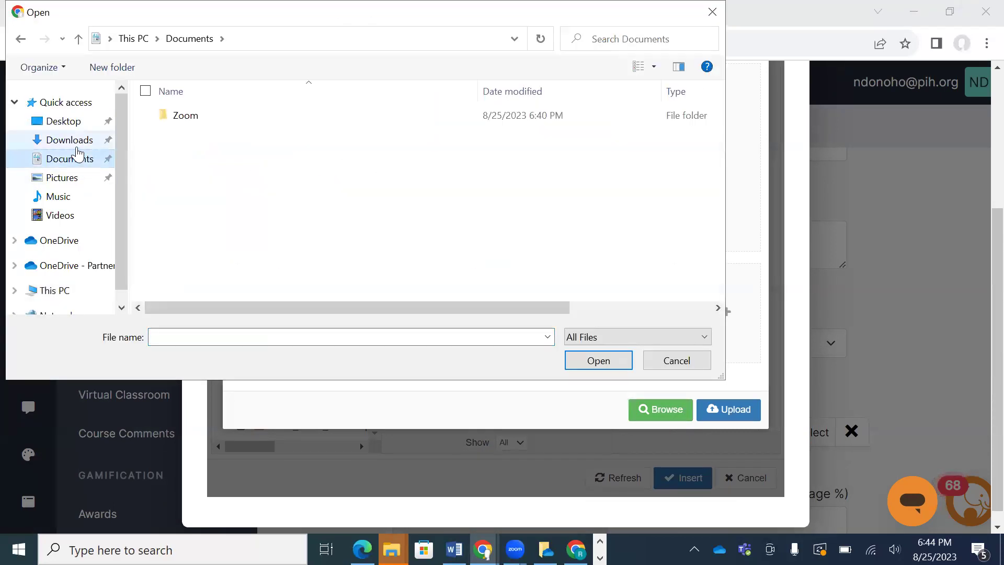
pyautogui.click(77, 140)
pyautogui.click(207, 153)
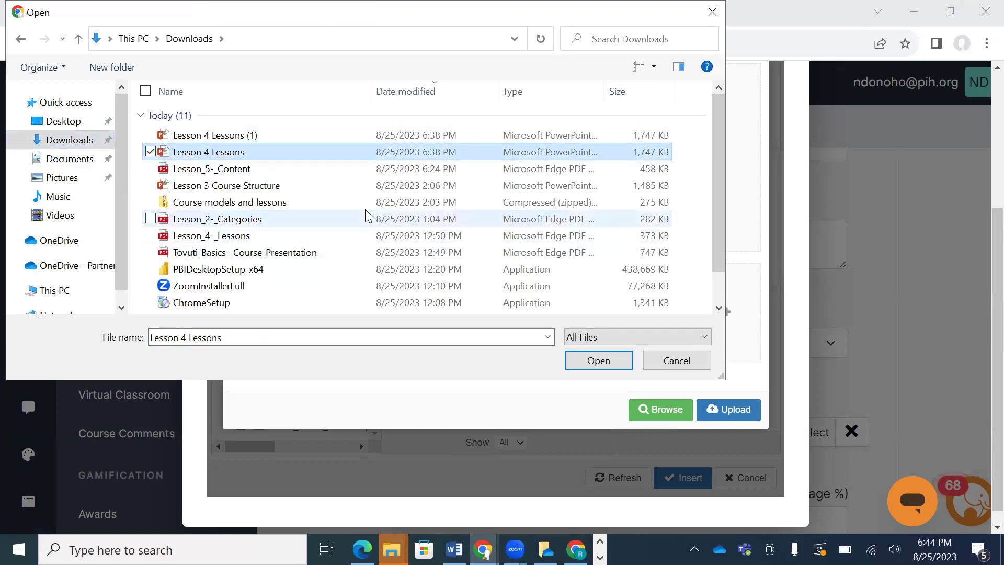
pyautogui.click(264, 235)
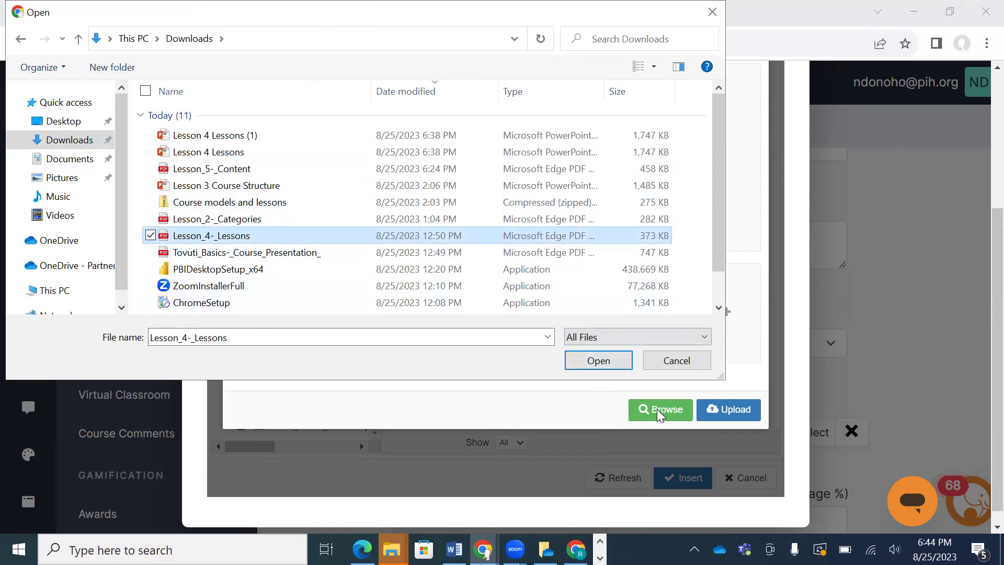
pyautogui.click(597, 361)
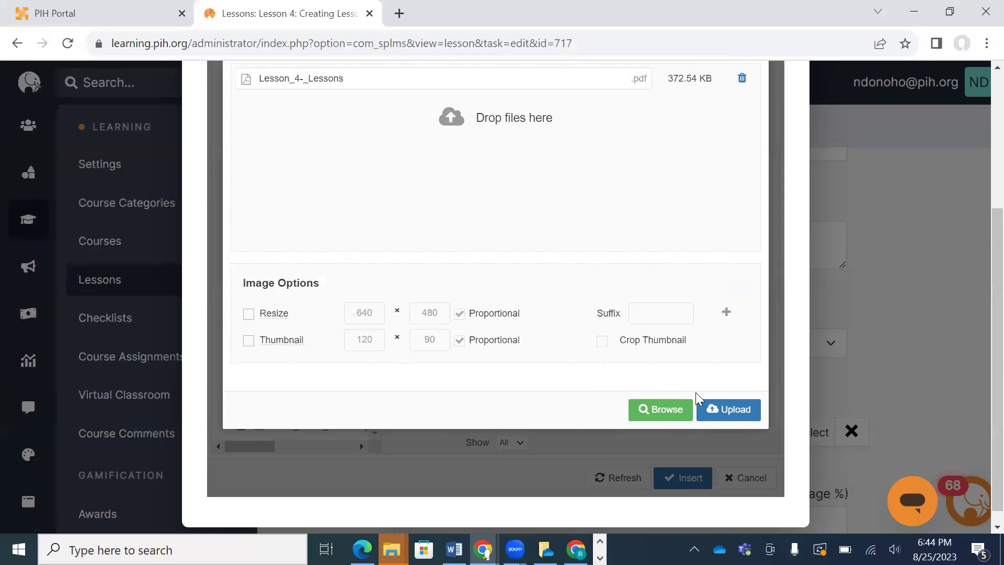
pyautogui.click(742, 412)
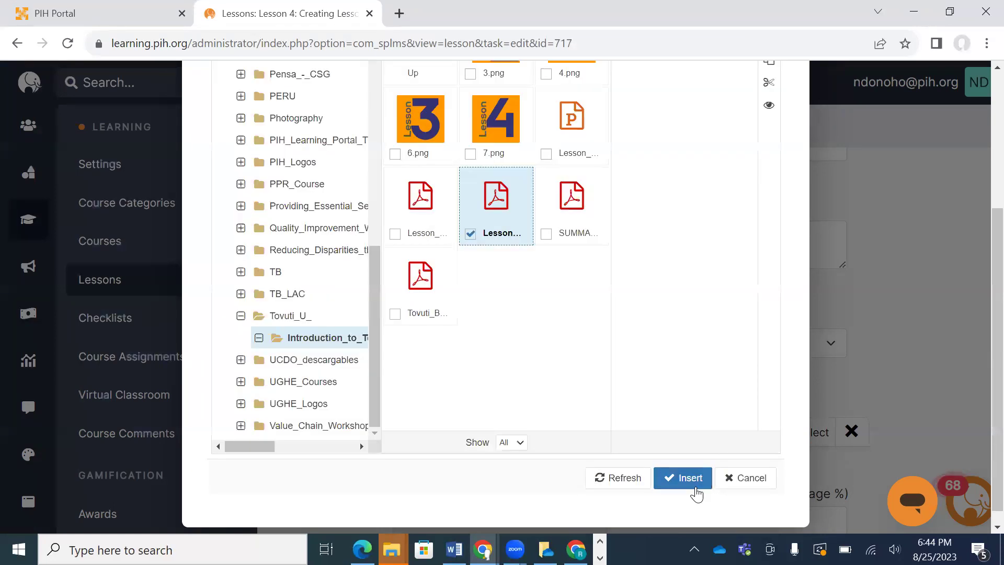
pyautogui.click(689, 474)
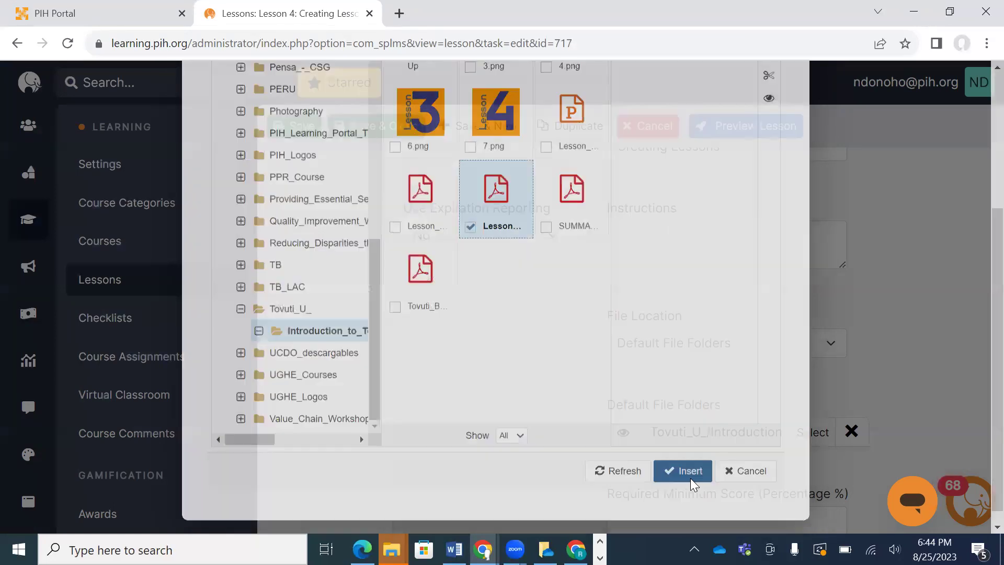
# Add a second PDF Document activity titled 'Interactive Content'
pyautogui.scroll(-2, 714, 342)
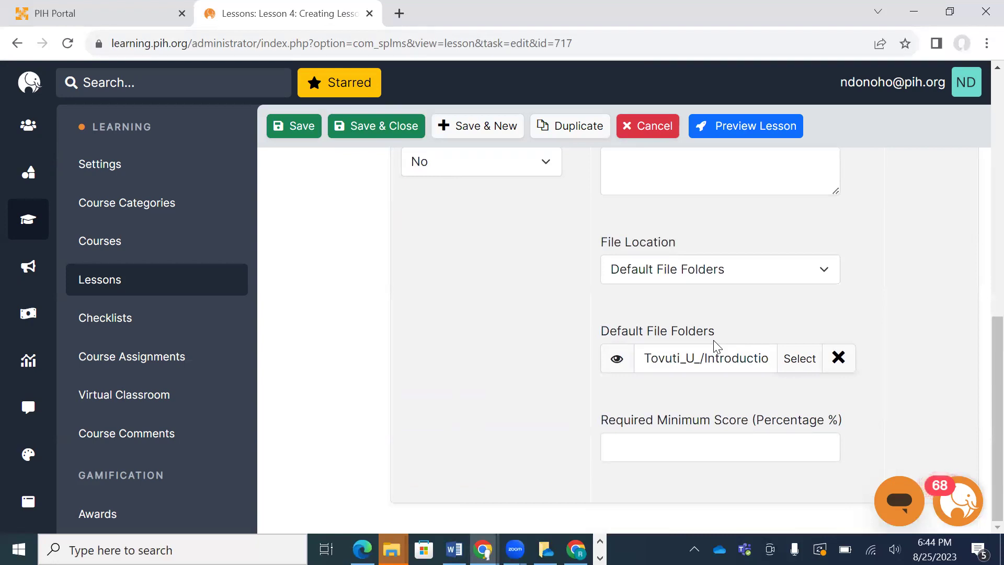
pyautogui.scroll(5, 878, 357)
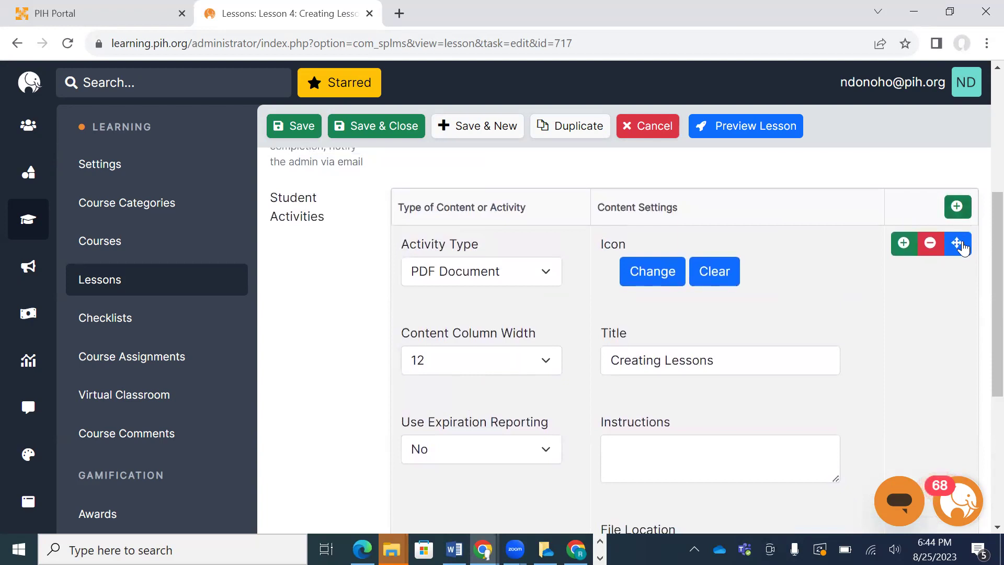
pyautogui.click(904, 244)
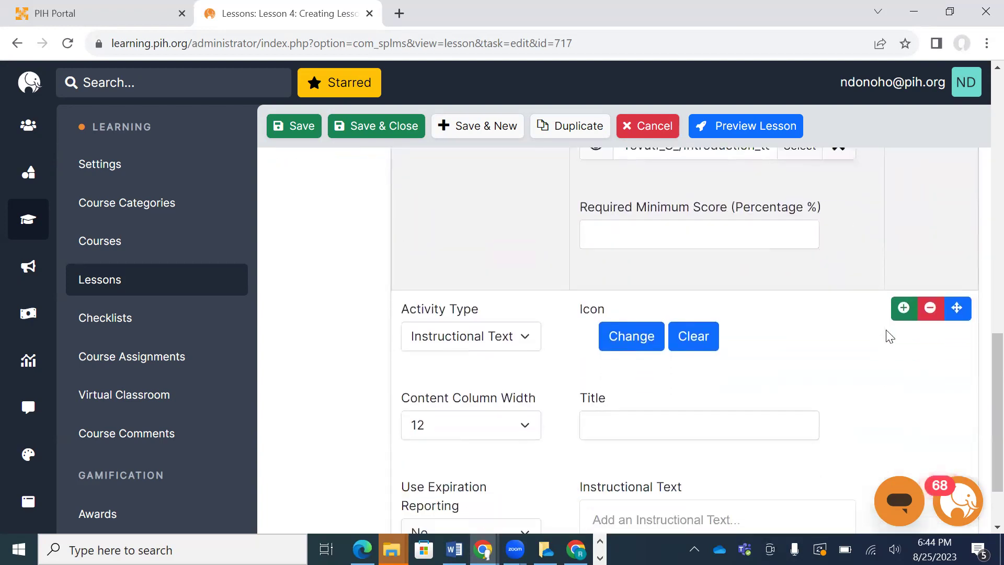
pyautogui.scroll(-2, 889, 335)
pyautogui.click(496, 256)
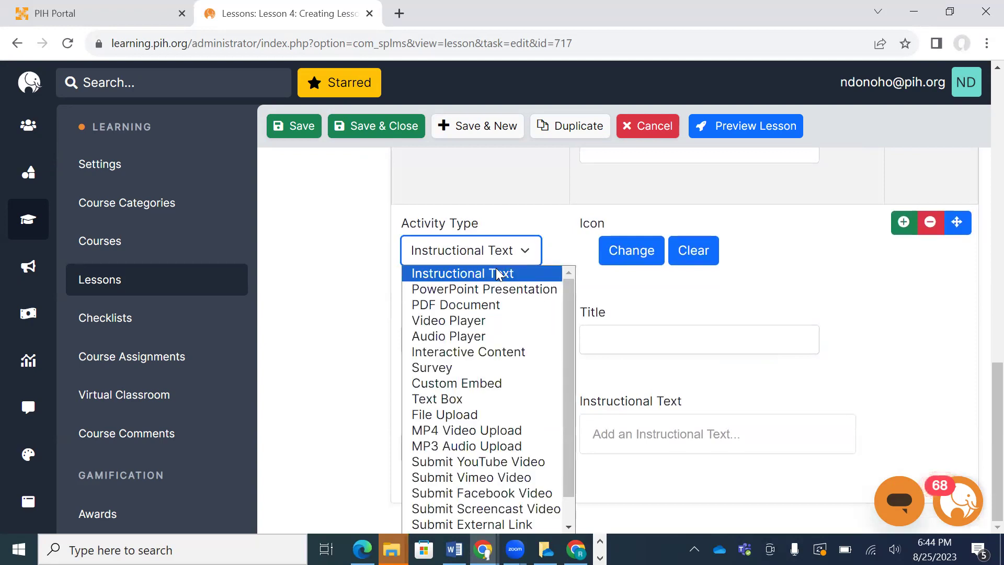
pyautogui.click(494, 303)
pyautogui.click(668, 343)
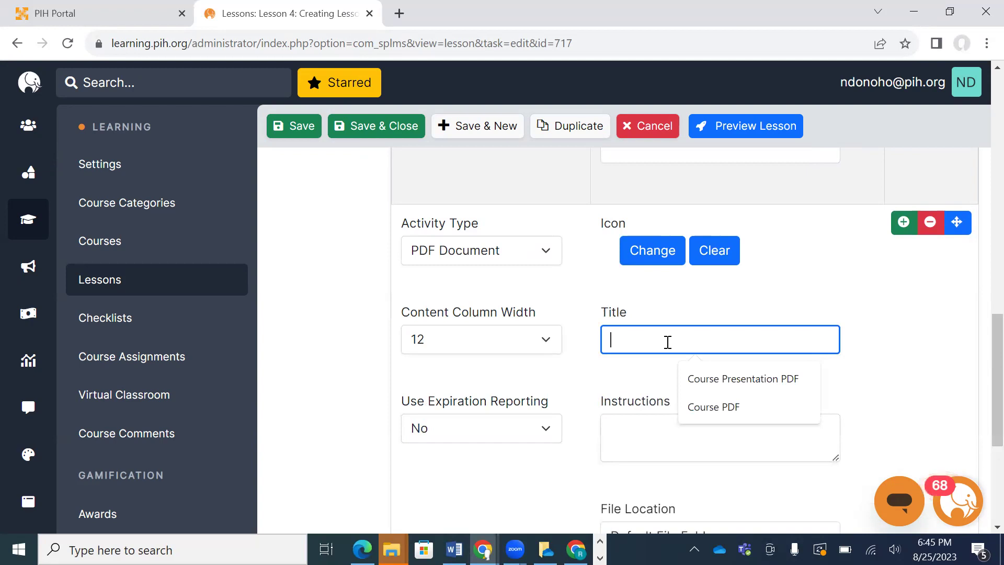
pyautogui.write('Interactive Content')
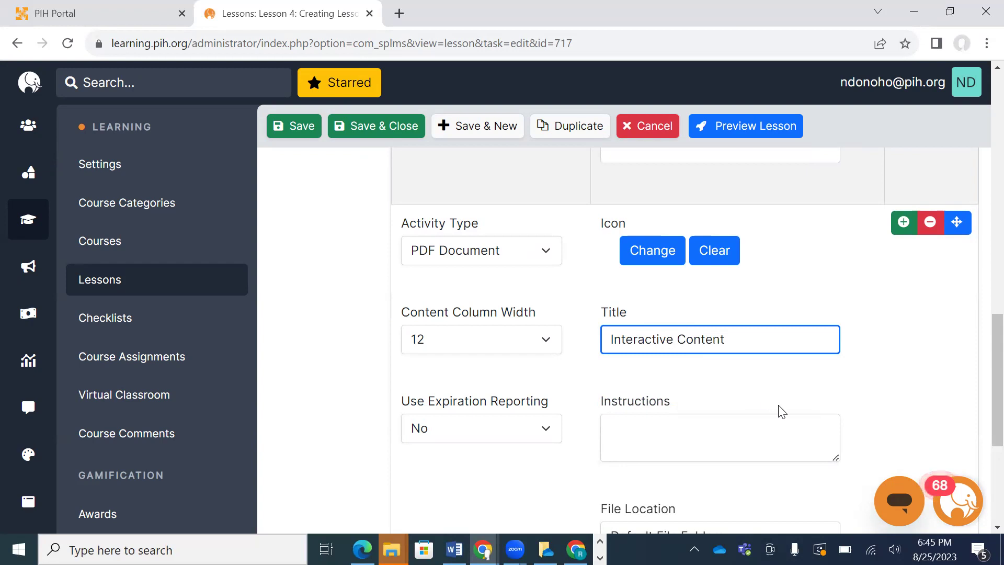
pyautogui.scroll(-4, 782, 413)
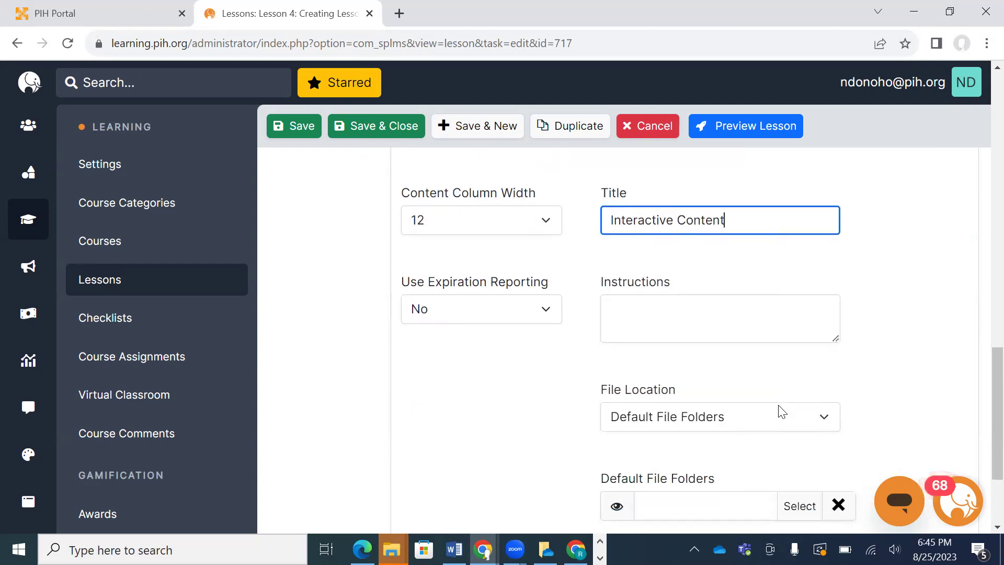
# Upload the Lesson_5-_Content PDF into the course folder for the second activity
pyautogui.click(795, 425)
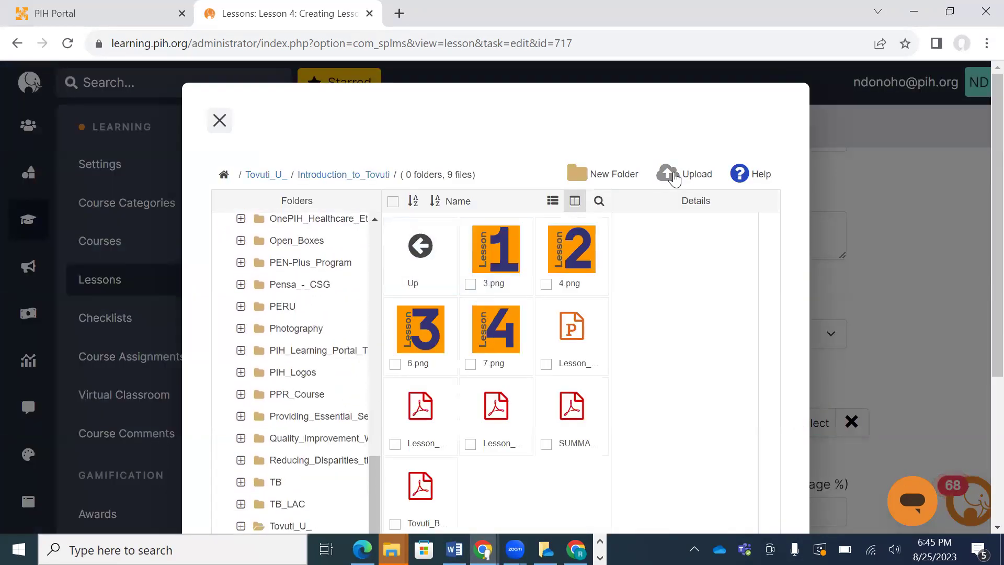
pyautogui.click(678, 174)
pyautogui.scroll(-4, 582, 392)
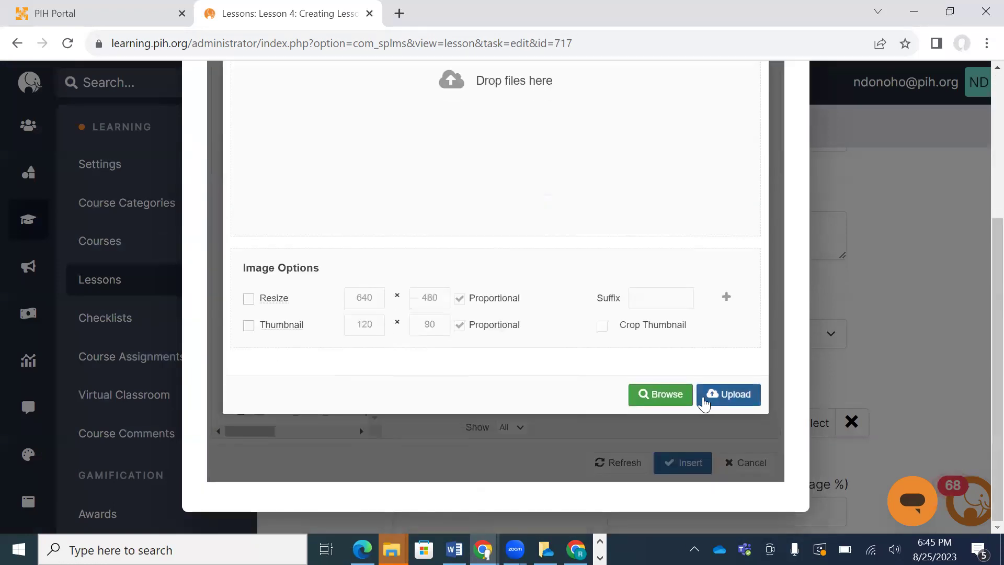
pyautogui.click(726, 404)
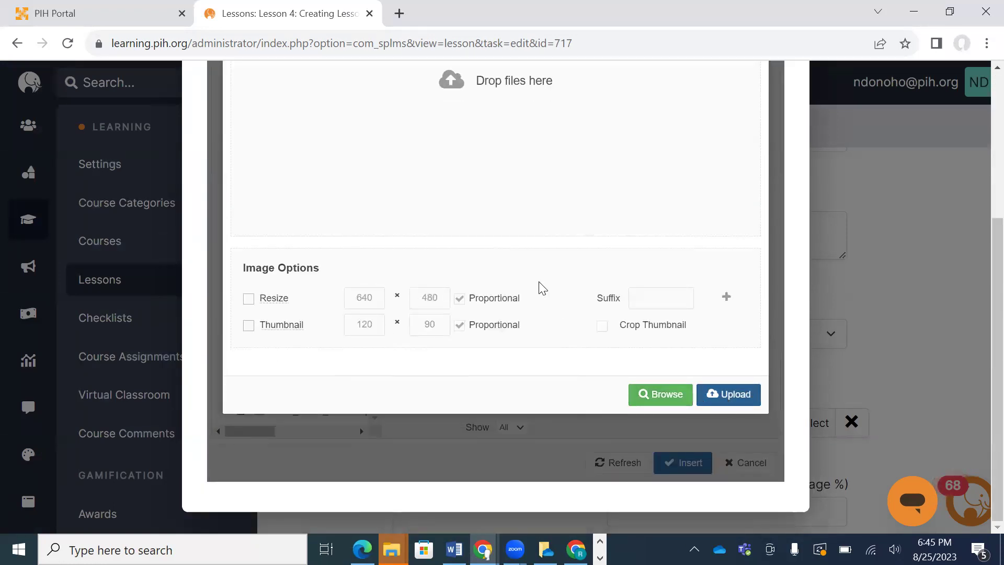
pyautogui.click(662, 387)
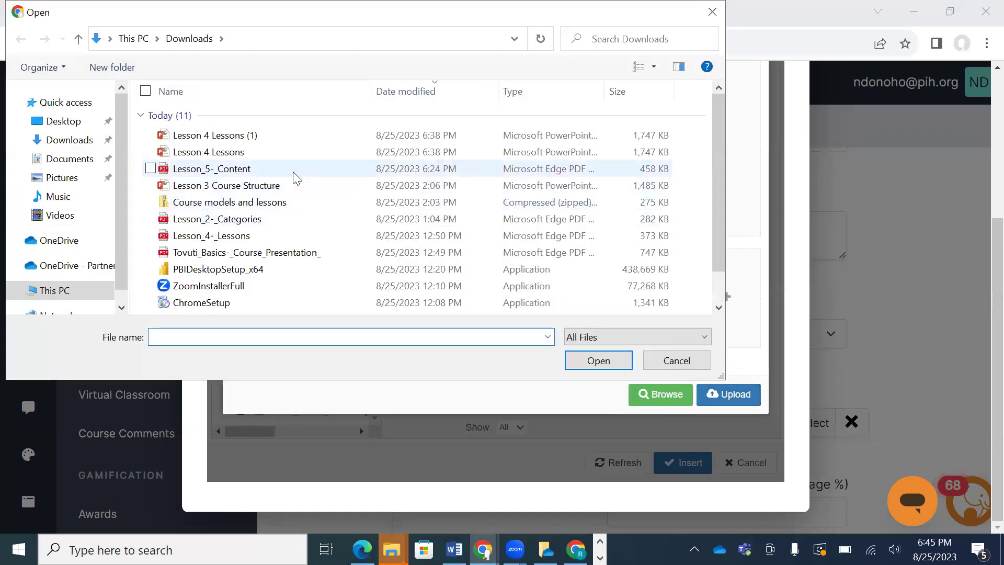
pyautogui.scroll(-1, 307, 214)
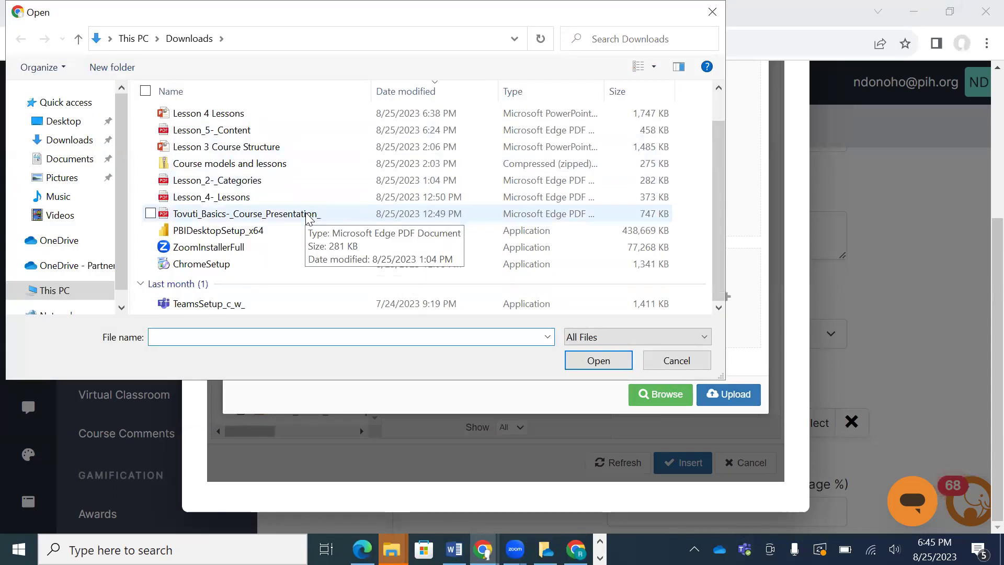
pyautogui.click(291, 135)
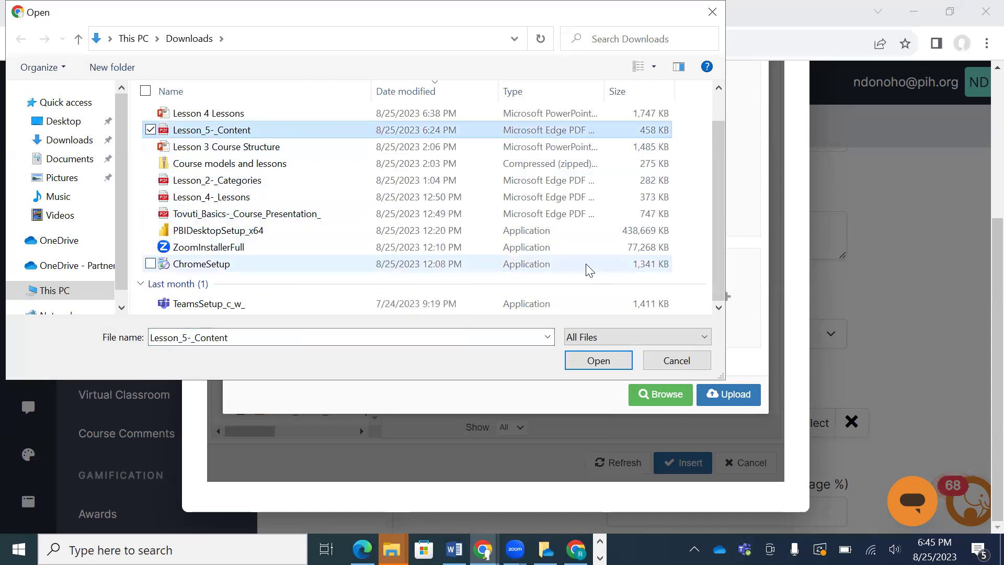
pyautogui.click(617, 360)
pyautogui.click(719, 395)
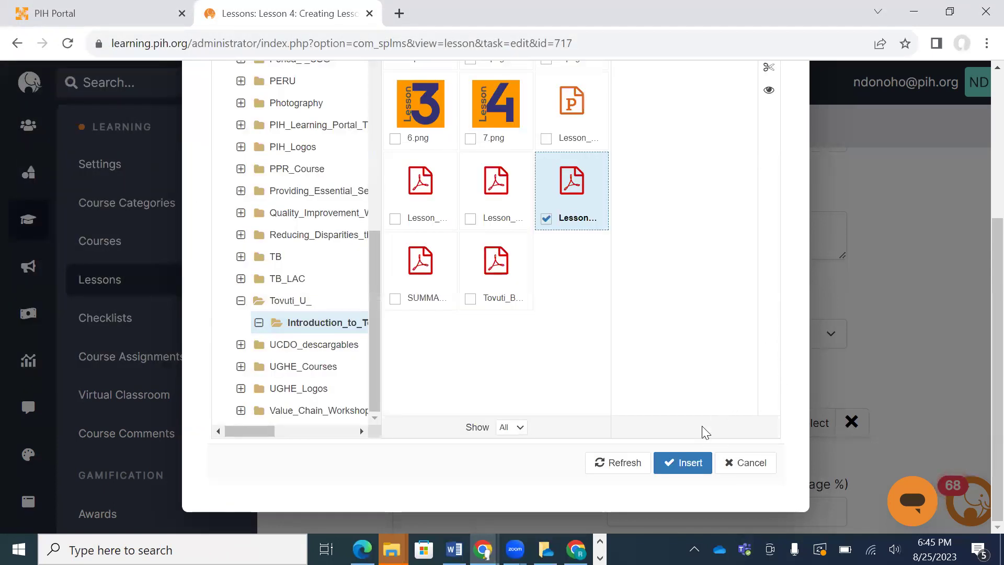
# Attach Lesson_5-_Content, shorten the activity title to 'Content', and save the lesson
pyautogui.click(685, 477)
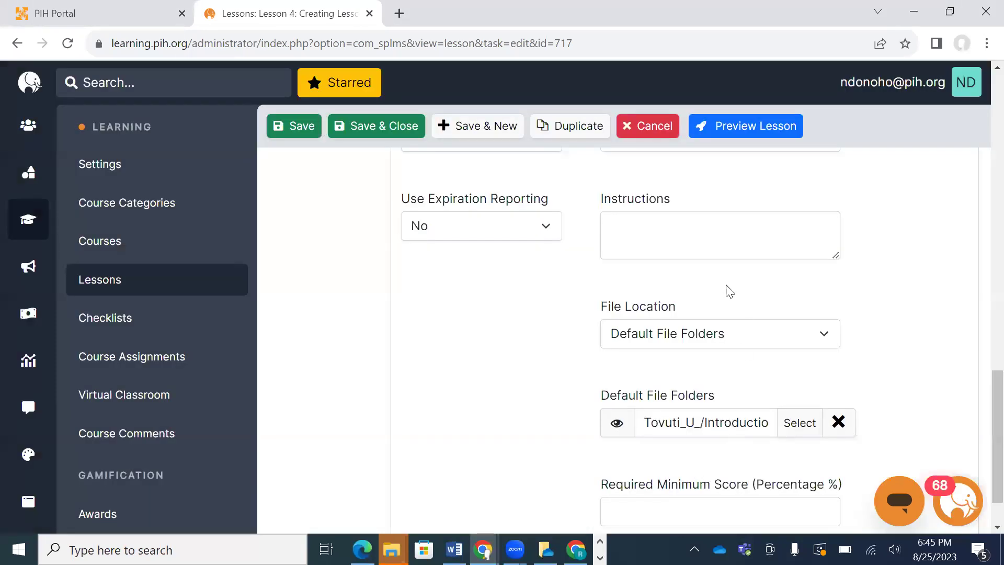
pyautogui.scroll(3, 717, 294)
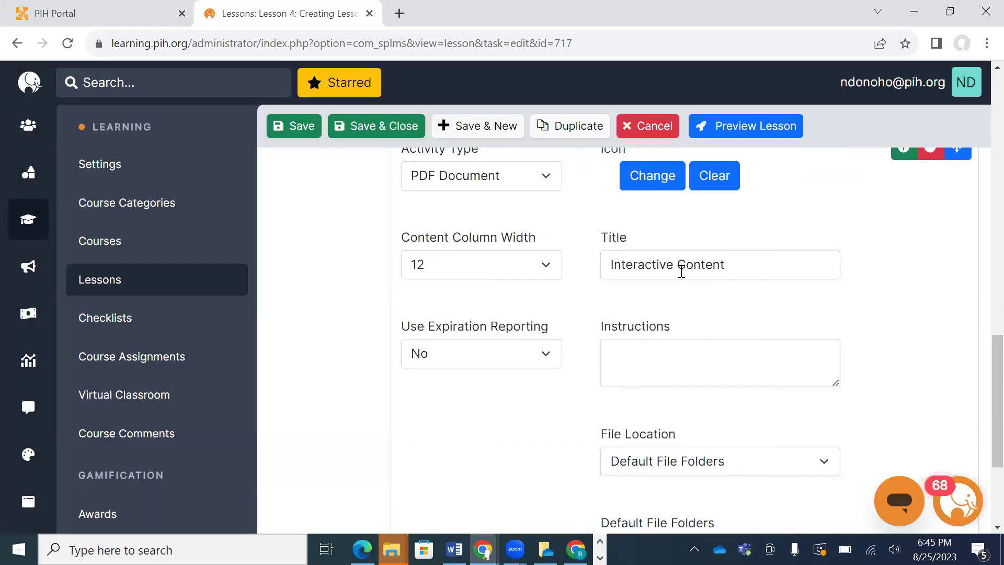
pyautogui.moveTo(681, 271); pyautogui.dragTo(594, 269)
pyautogui.press('BackSpace')
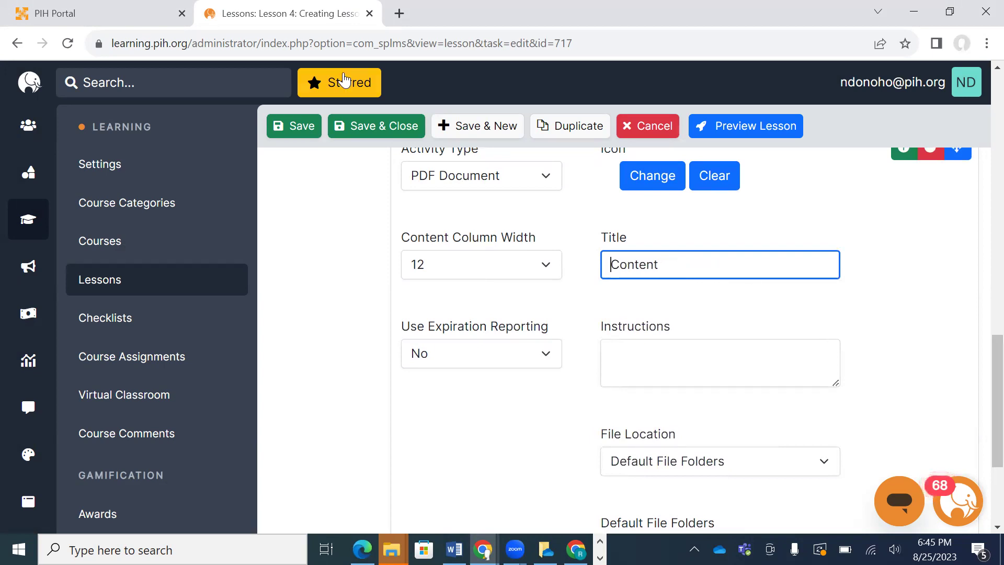
pyautogui.click(308, 133)
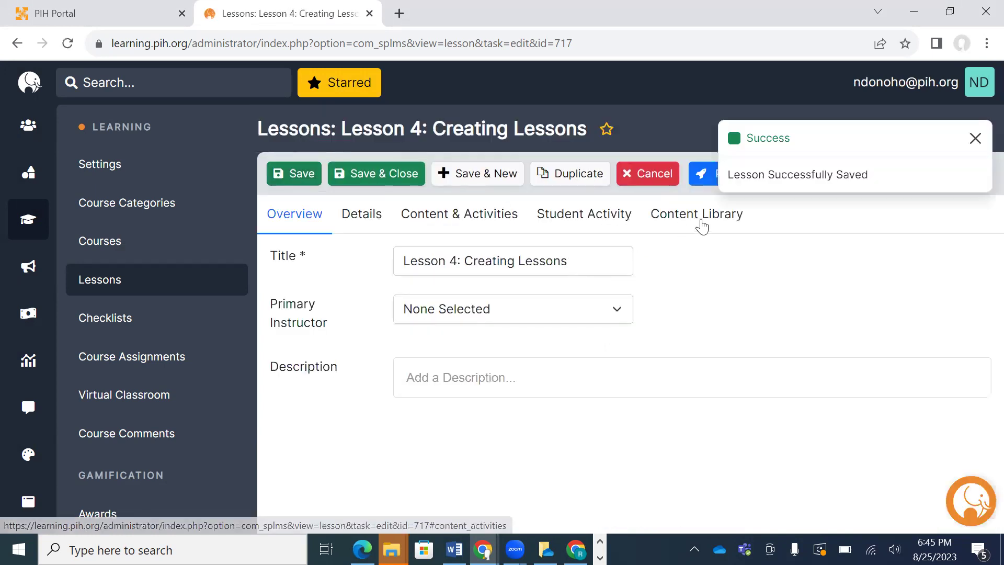
# Preview Lesson 4 and scroll through the embedded Creating Lessons and Content PDFs
pyautogui.click(706, 177)
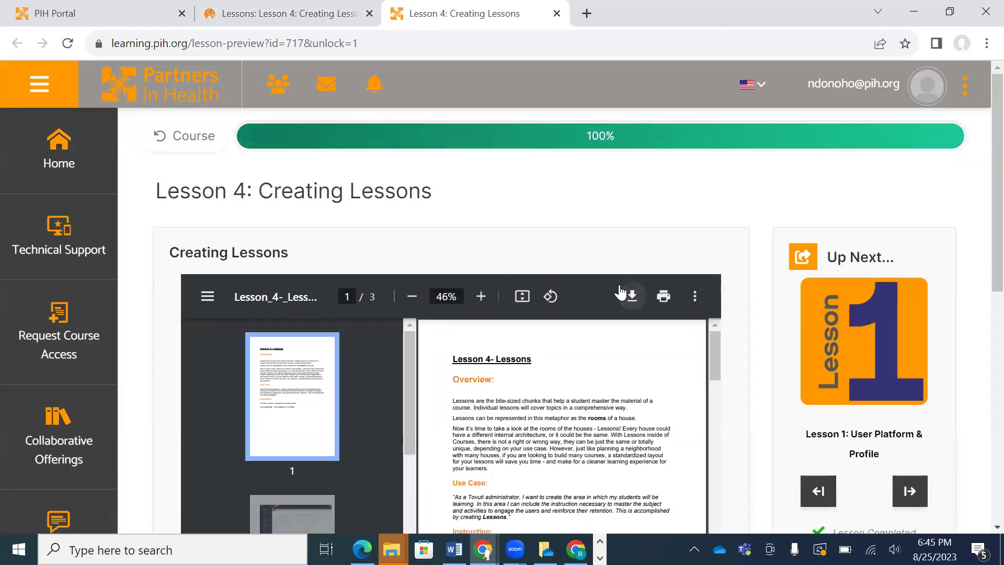
pyautogui.scroll(-3, 568, 381)
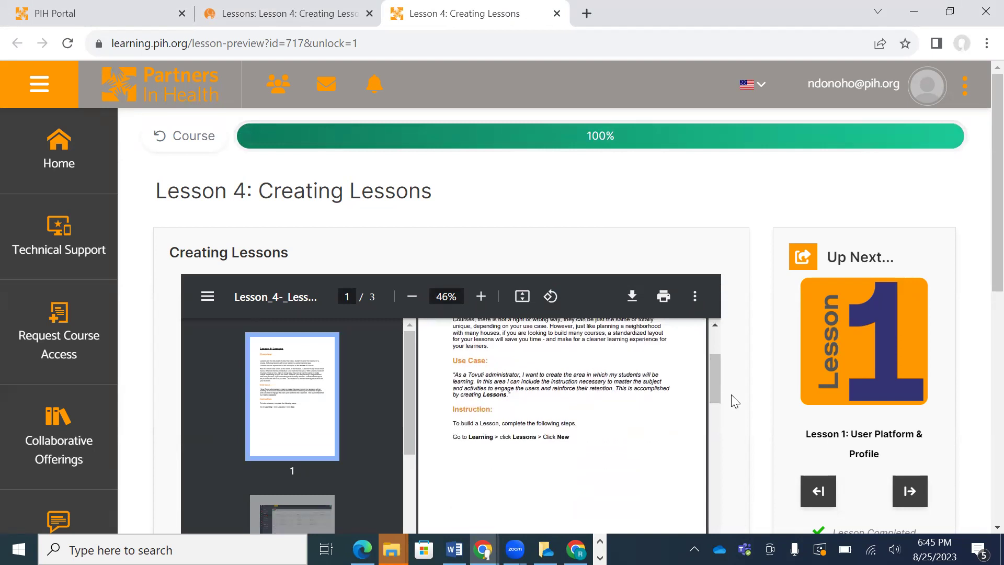
pyautogui.scroll(-6, 731, 395)
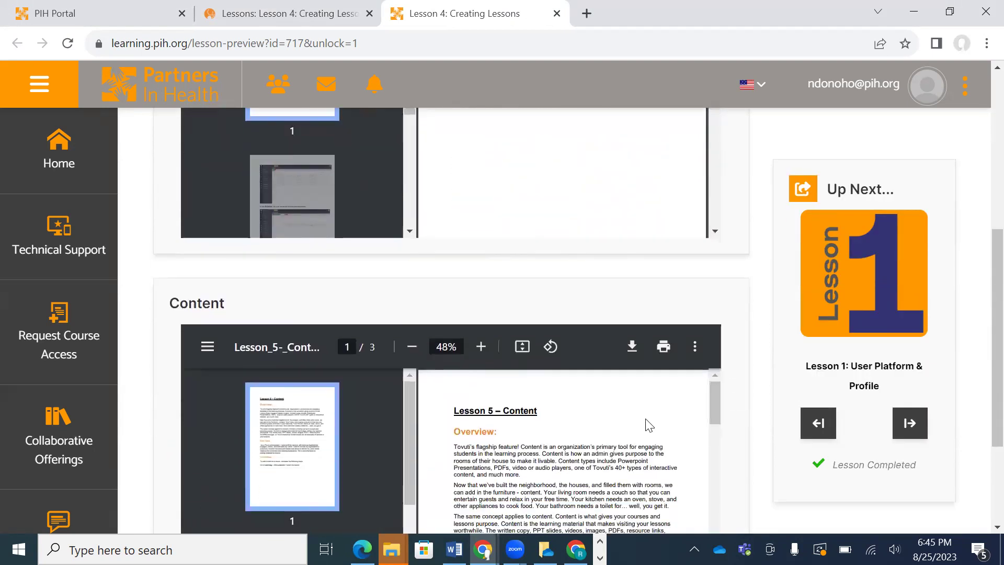
pyautogui.scroll(-6, 648, 425)
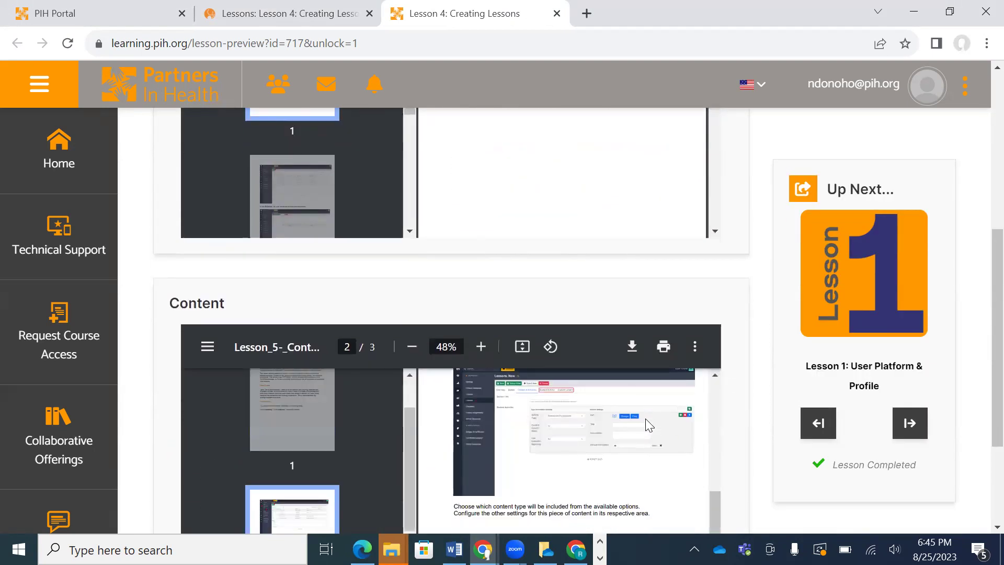
pyautogui.scroll(-5, 718, 434)
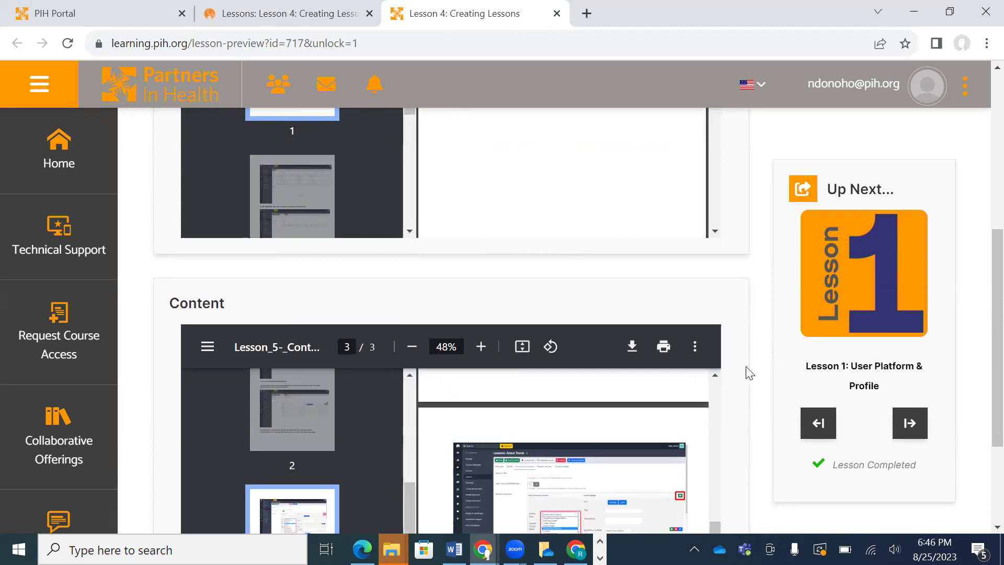
pyautogui.scroll(6, 748, 373)
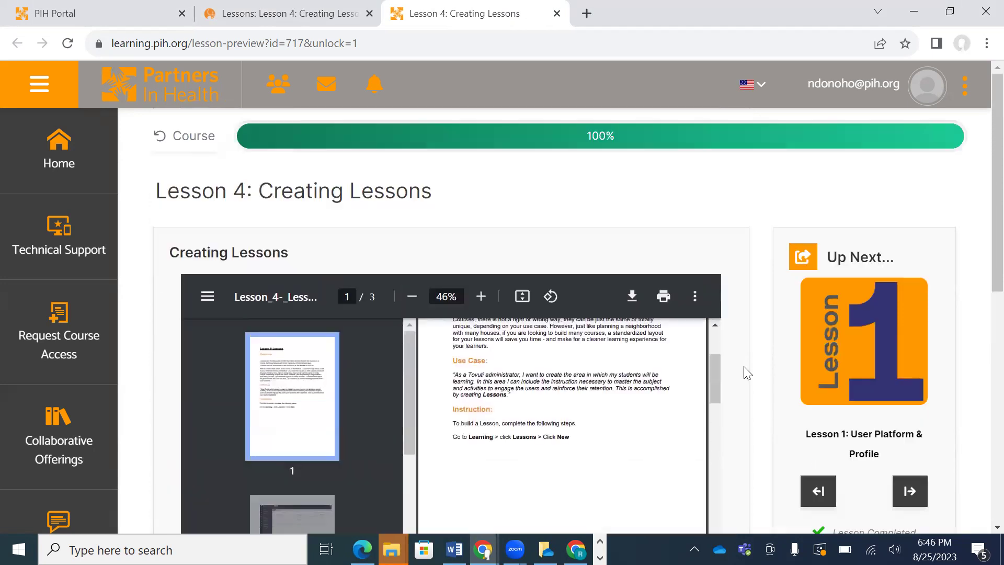